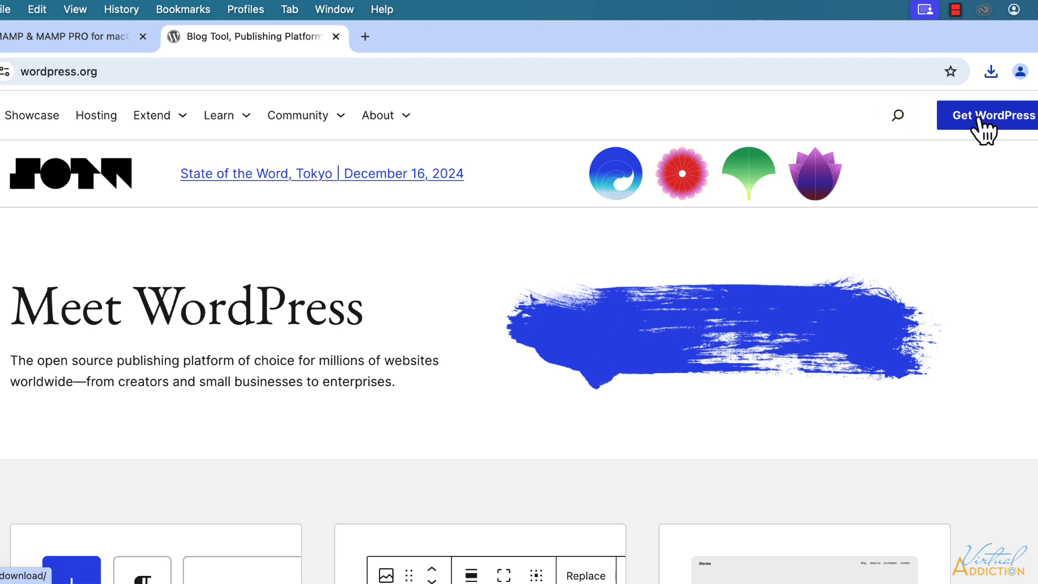
Download the WordPress 6.7.1 package (wordpress-6.7.1.zip) from wordpress.org.
{"action": "left_click", "coordinate": [980, 120]}
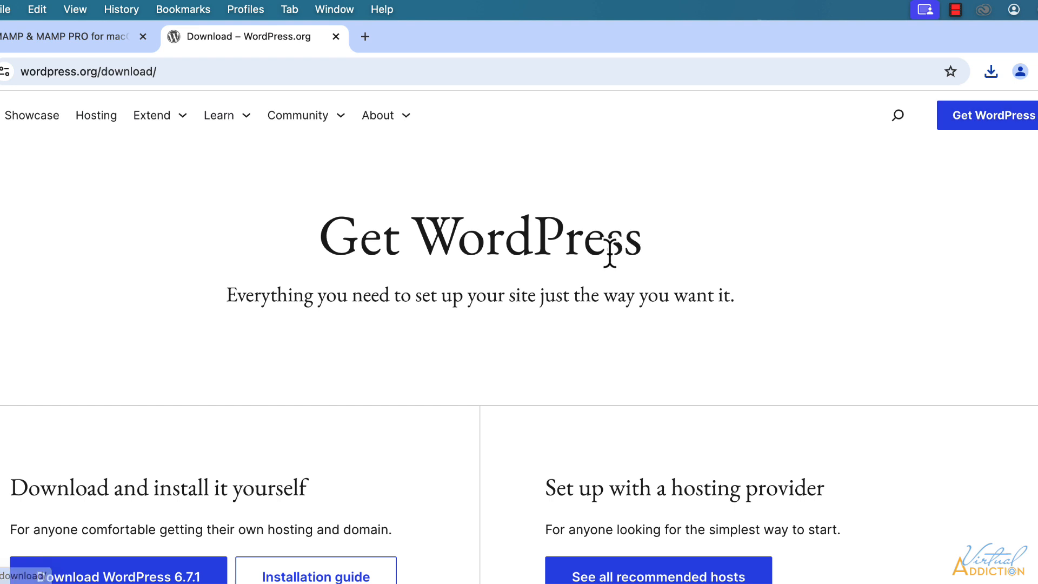
{"action": "scroll", "coordinate": [610, 253], "scroll_direction": "down", "scroll_amount": 3}
{"action": "scroll", "coordinate": [609, 256], "scroll_direction": "down", "scroll_amount": 2}
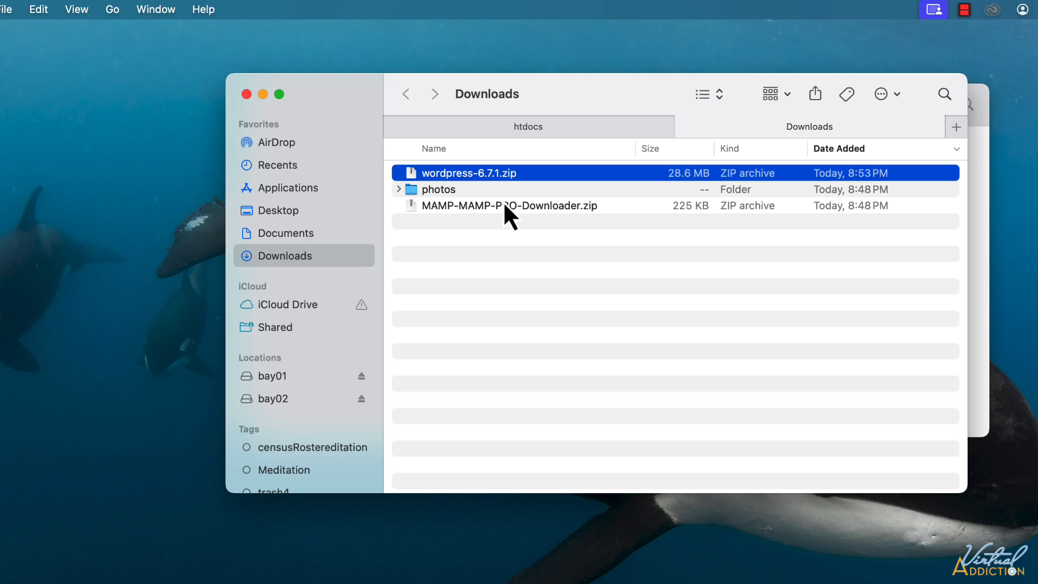
Unzip MAMP-MAMP-PRO-Downloader.zip in the Downloads folder.
{"action": "left_click", "coordinate": [503, 205]}
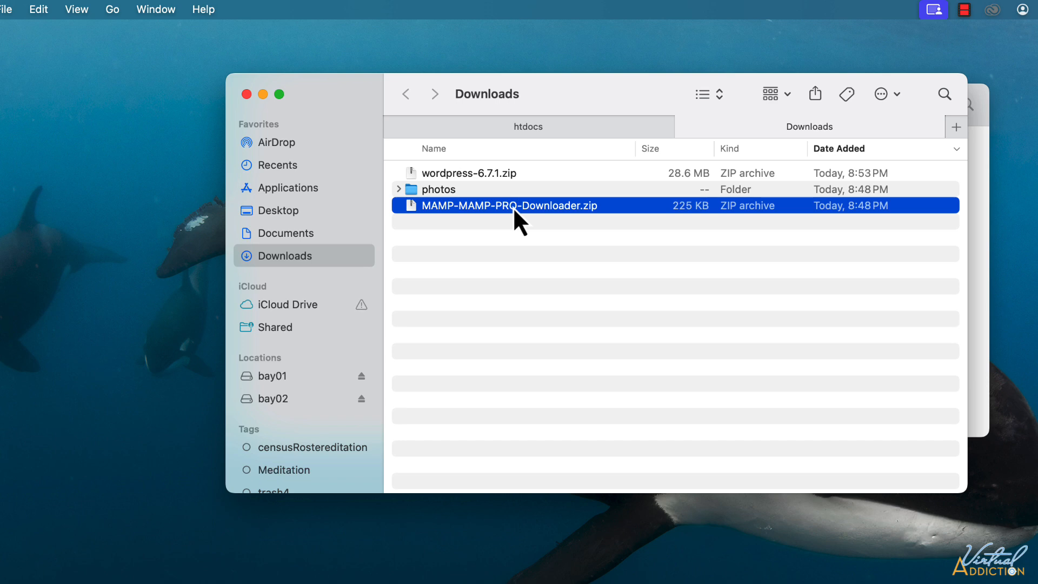
{"action": "double_click", "coordinate": [483, 206]}
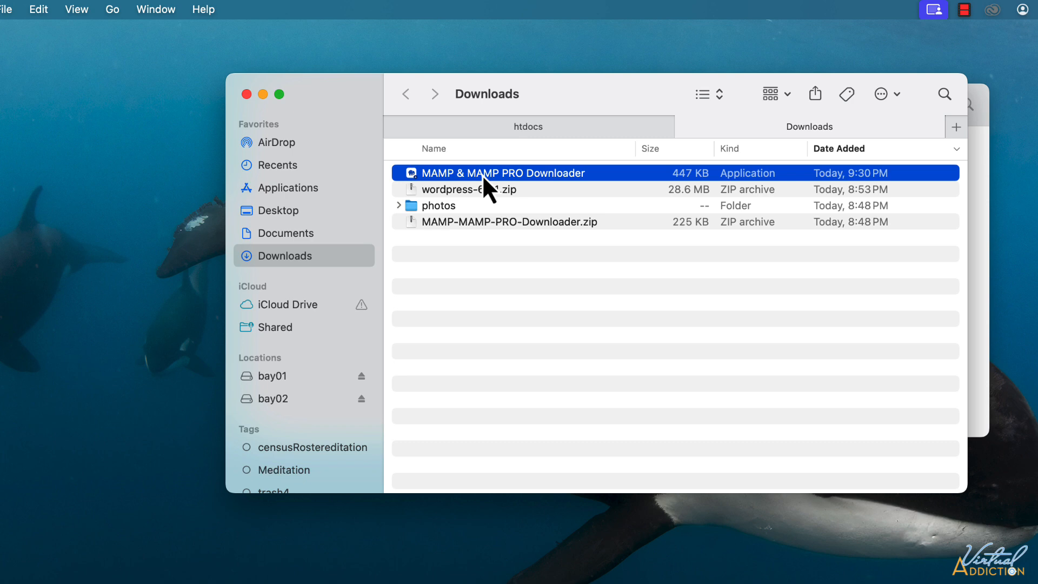
Launch the MAMP & MAMP PRO Downloader, allow it to open, and download the 7.1 ARM package without cancelling.
{"action": "double_click", "coordinate": [482, 173]}
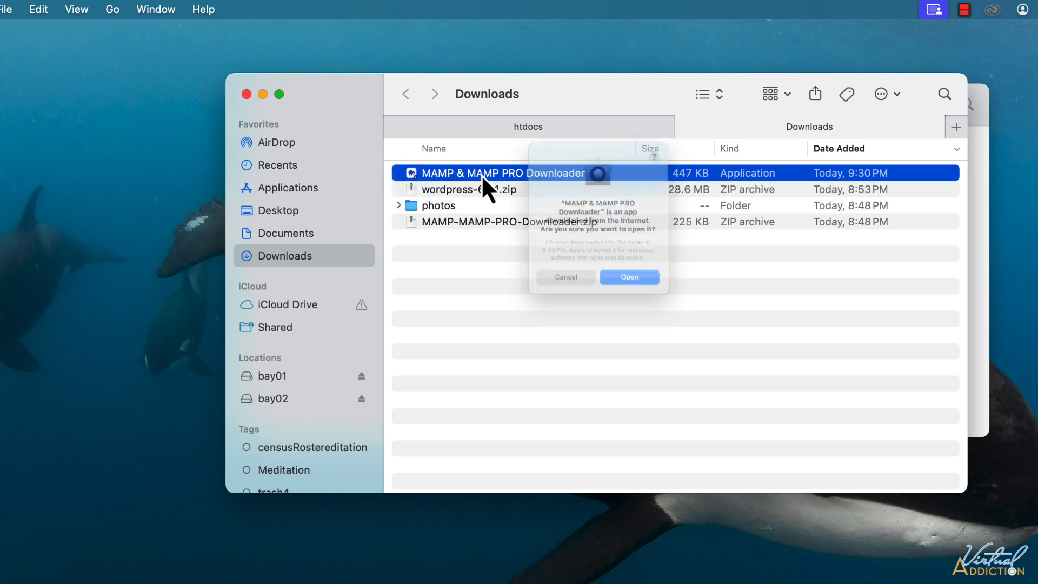
{"action": "left_click", "coordinate": [647, 308]}
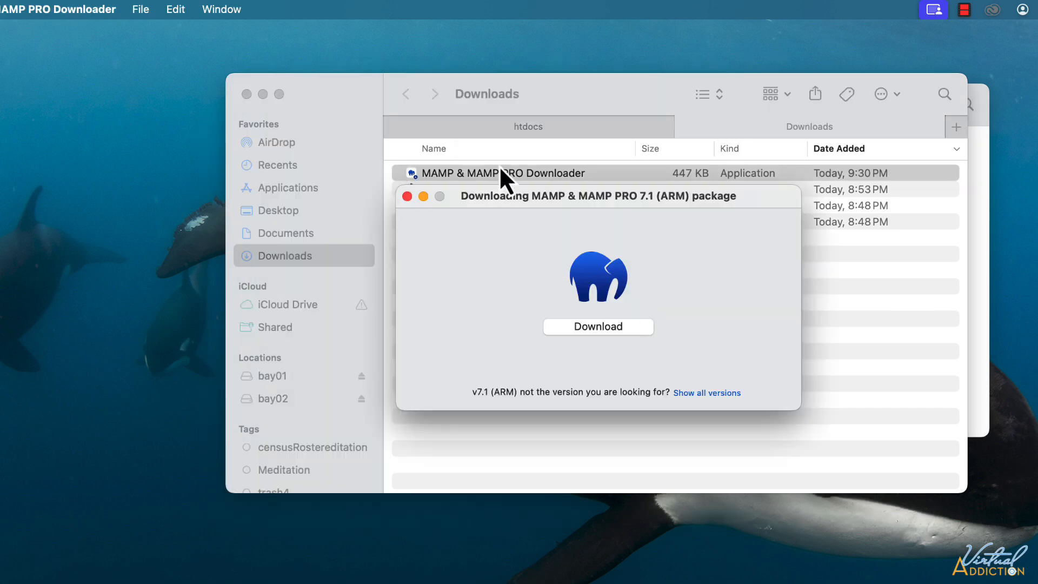
{"action": "left_click", "coordinate": [602, 326]}
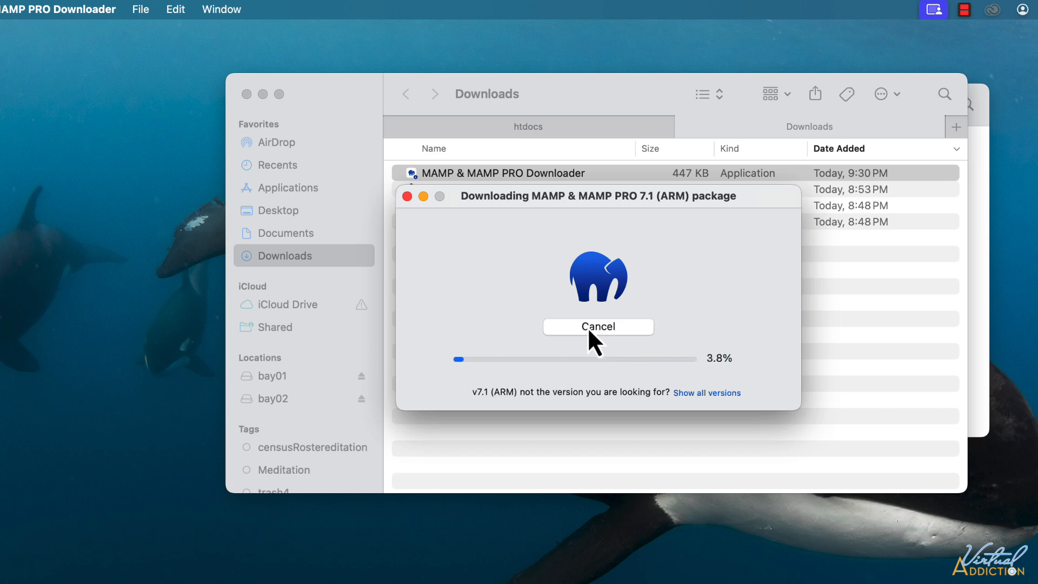
{"action": "left_click", "coordinate": [600, 329]}
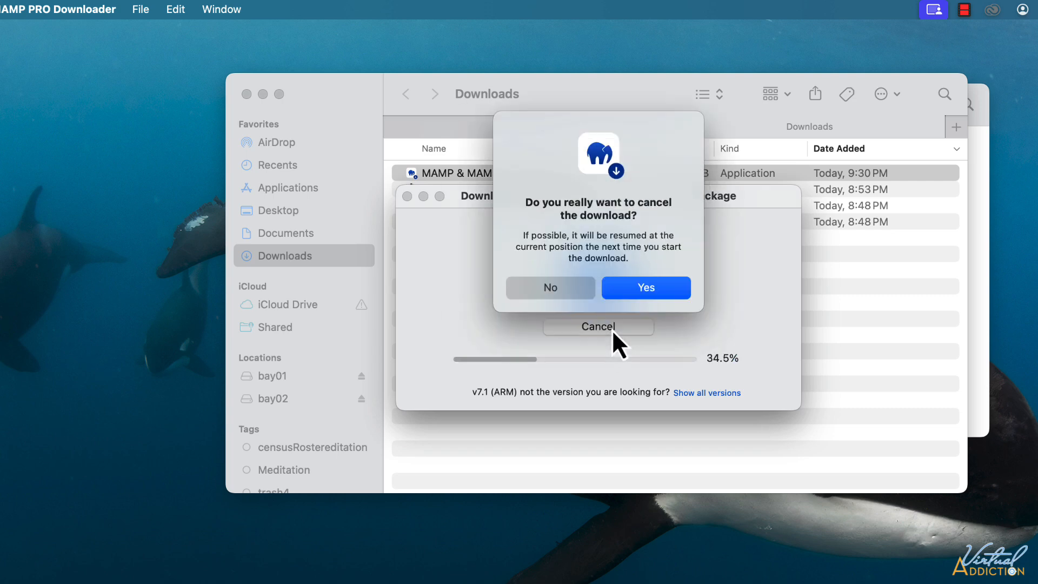
{"action": "left_click", "coordinate": [553, 295]}
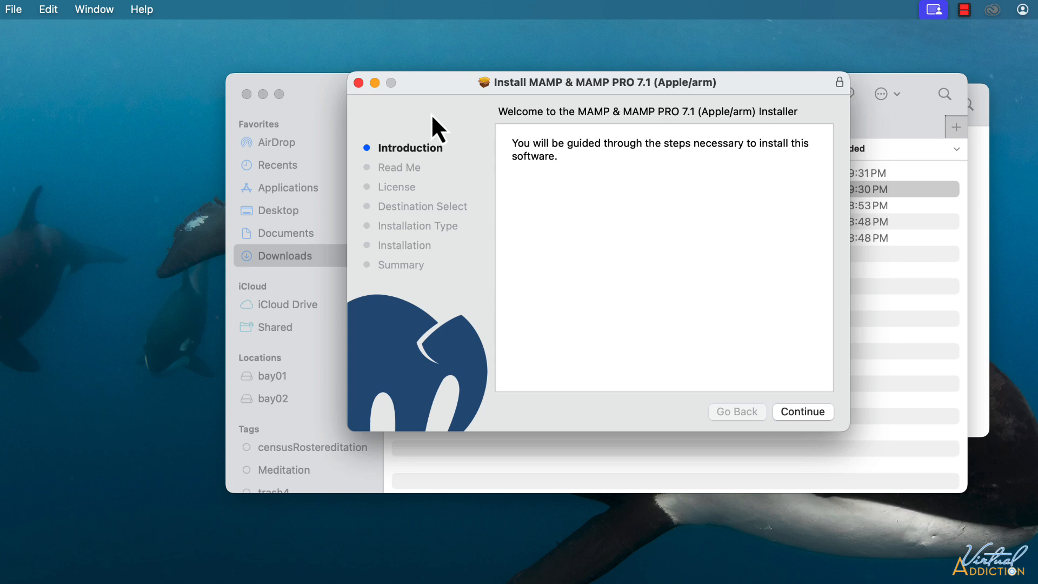
Clear the Finder windows away, continue past Introduction and Read Me, and agree to the licence.
{"action": "left_click", "coordinate": [262, 94]}
{"action": "left_click", "coordinate": [281, 104]}
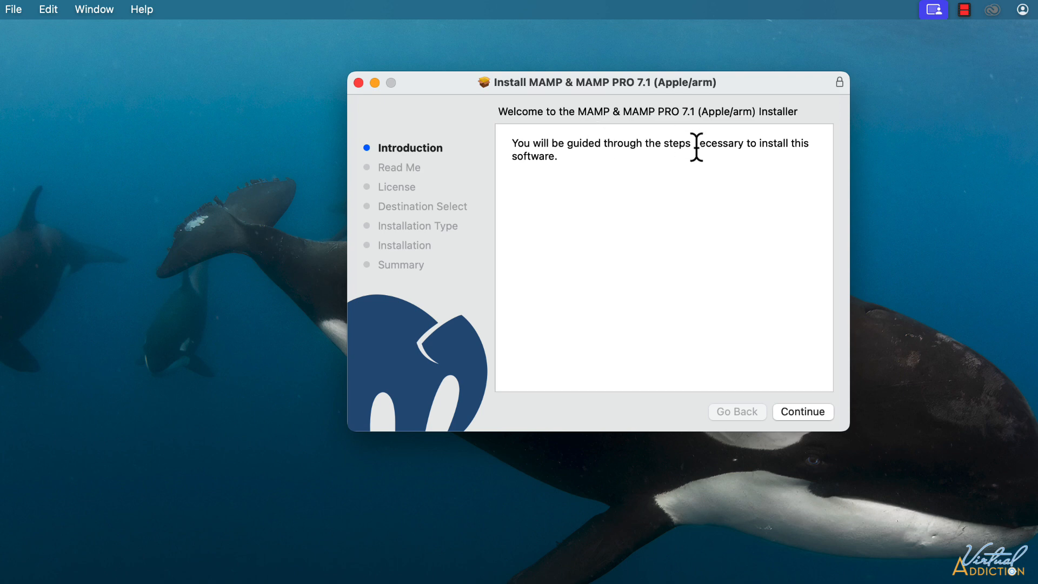
{"action": "left_click", "coordinate": [802, 411]}
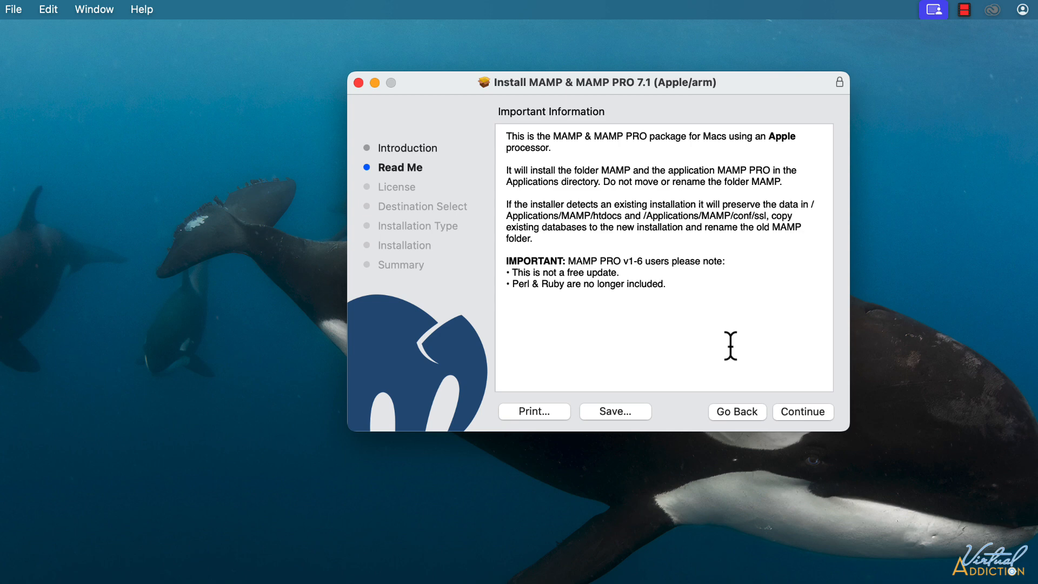
{"action": "left_click", "coordinate": [812, 414]}
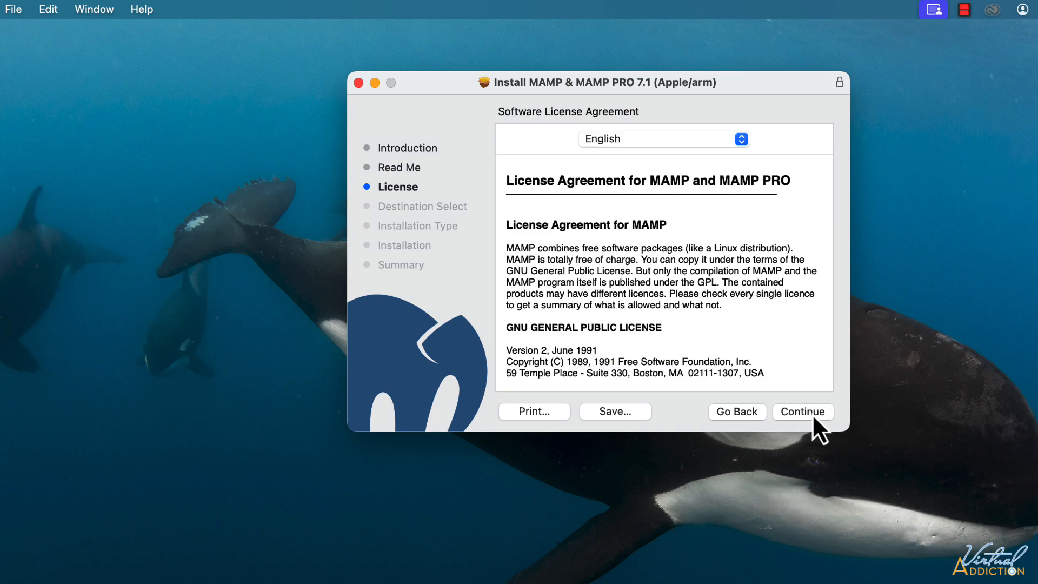
{"action": "left_click", "coordinate": [803, 414]}
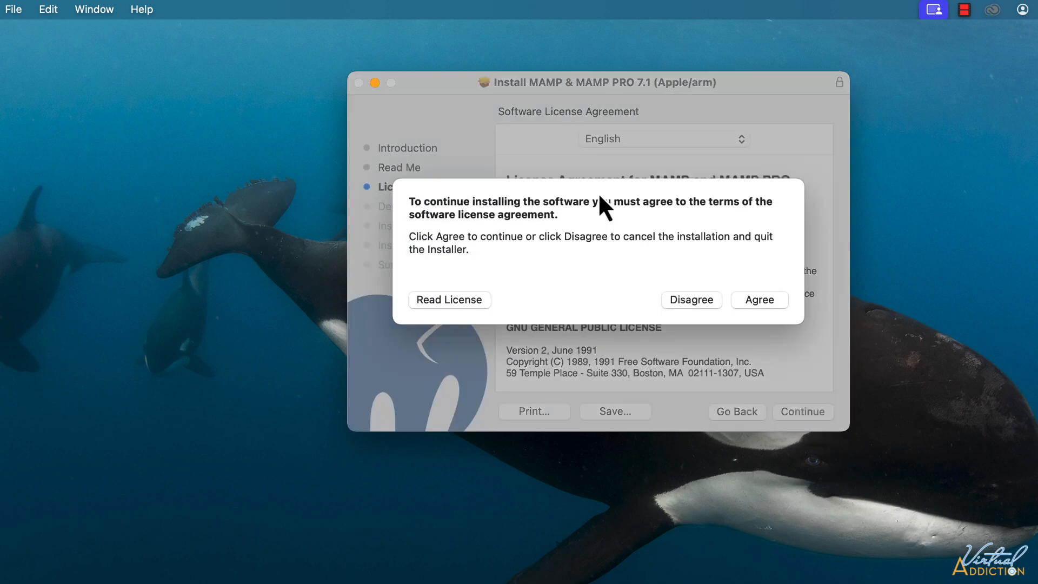
{"action": "left_click", "coordinate": [761, 300]}
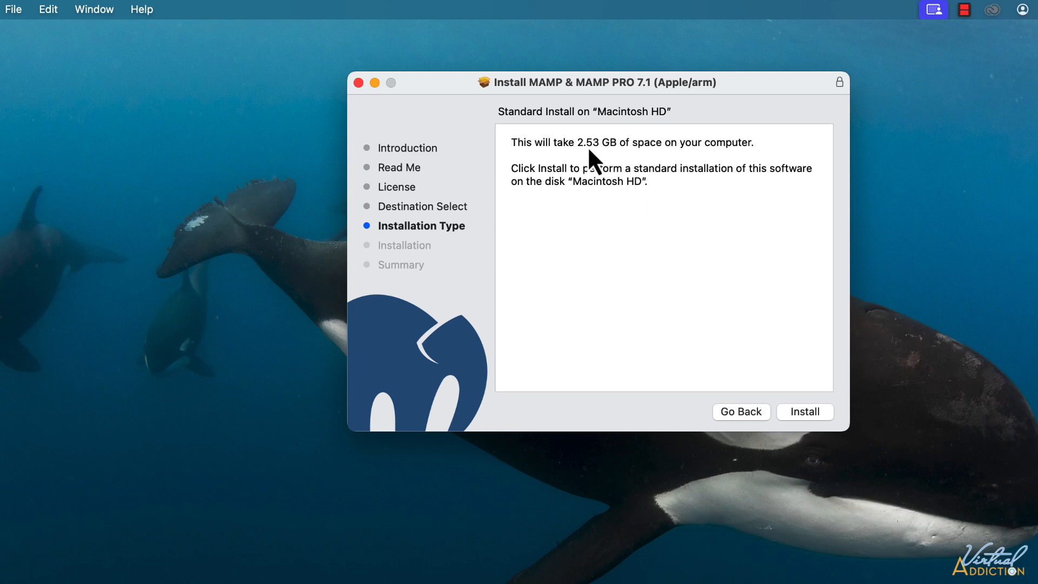
Install MAMP & MAMP PRO 7.1 using the admin password, then close the installer and trash its package.
{"action": "left_click", "coordinate": [809, 414]}
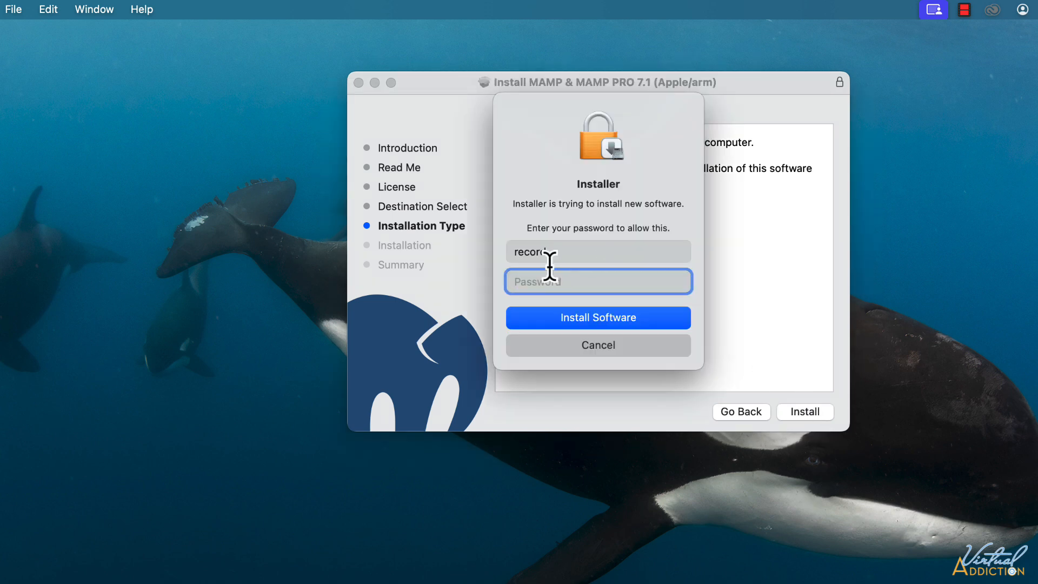
{"action": "type", "text": "•••••••"}
{"action": "left_click", "coordinate": [594, 318]}
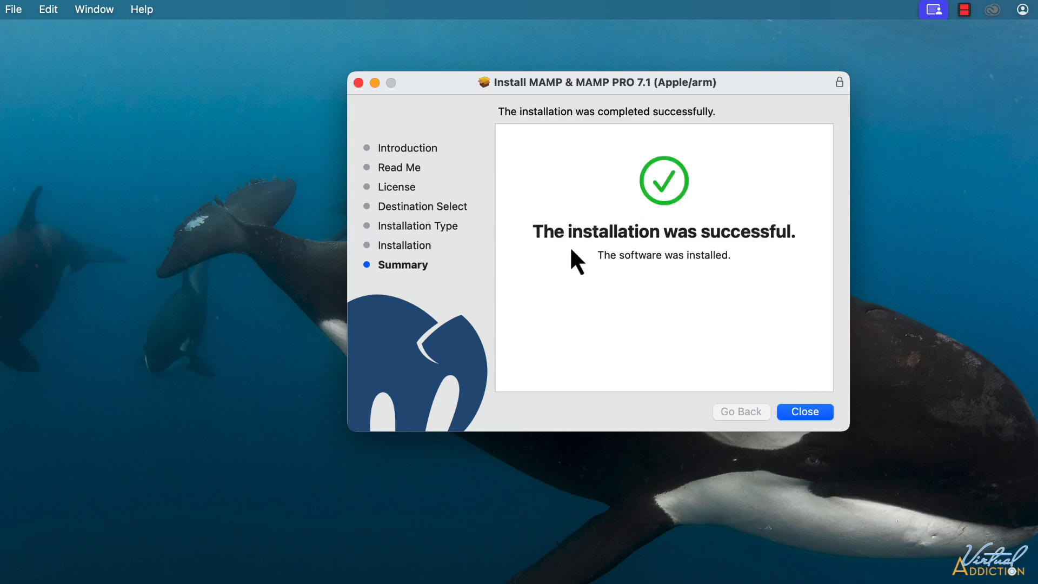
{"action": "left_click", "coordinate": [812, 414]}
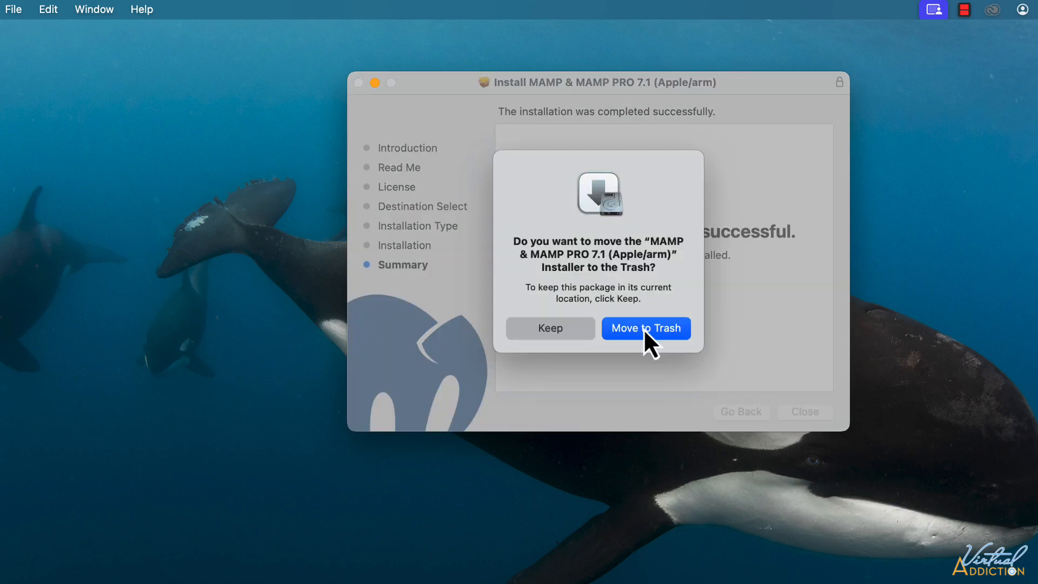
{"action": "left_click", "coordinate": [645, 328]}
In Applications, open the MAMP folder and select the MAMP app to preview its information.
{"action": "key", "text": "super+shift+a"}
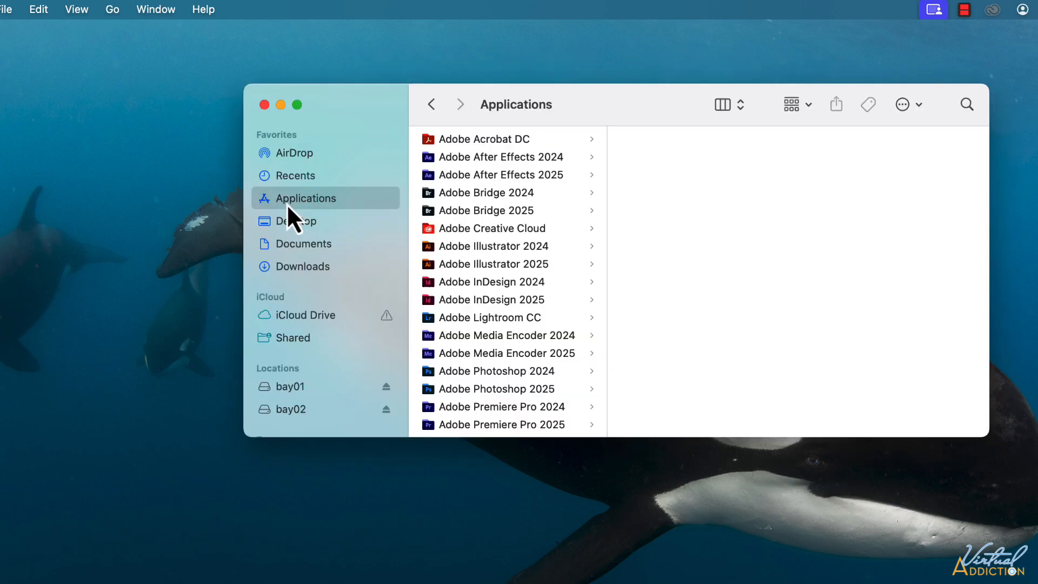
{"action": "scroll", "coordinate": [454, 317], "scroll_direction": "down", "scroll_amount": 15}
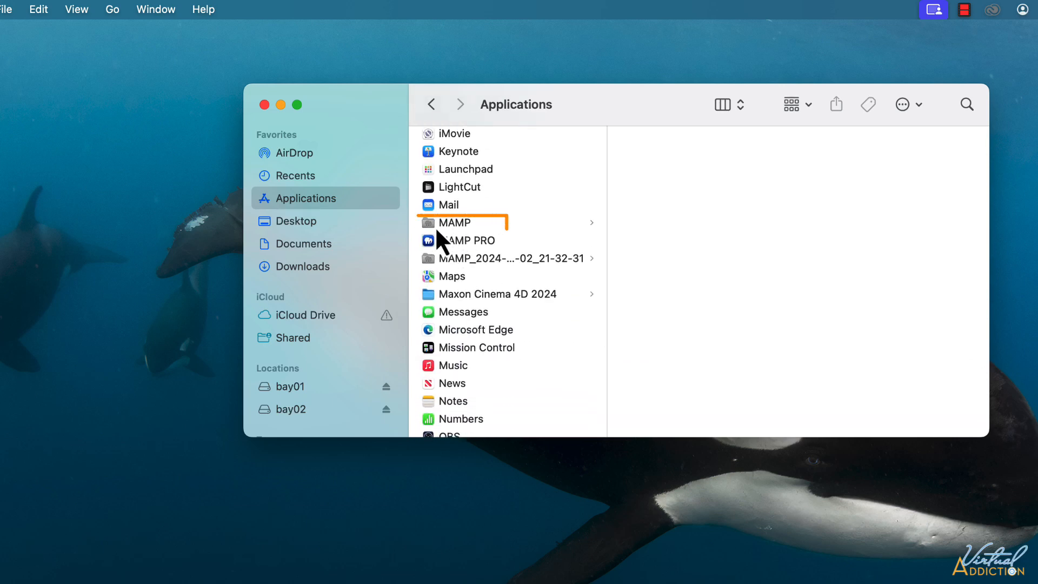
{"action": "left_click", "coordinate": [451, 227]}
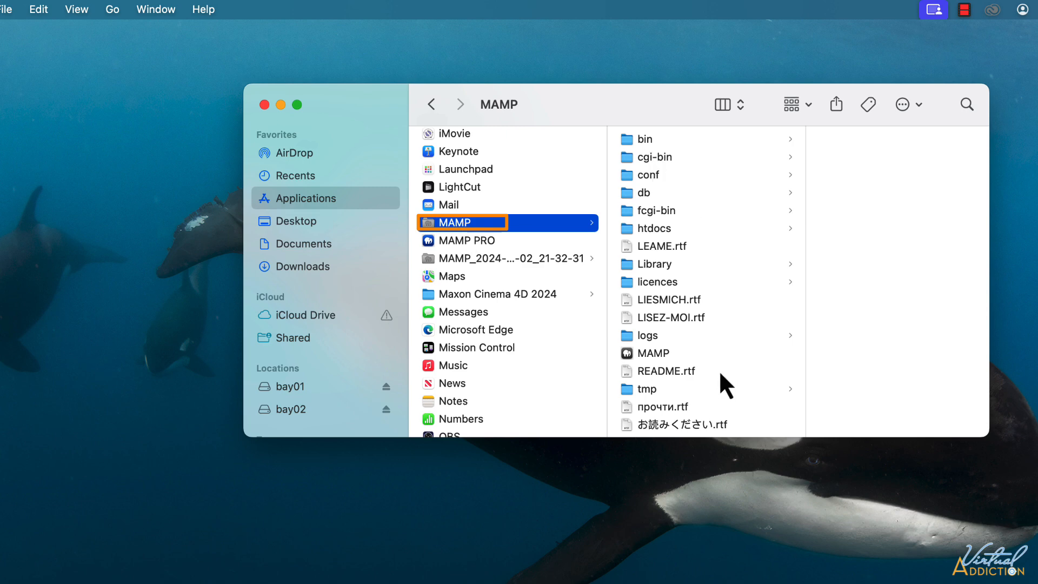
{"action": "scroll", "coordinate": [718, 370], "scroll_direction": "down", "scroll_amount": 2}
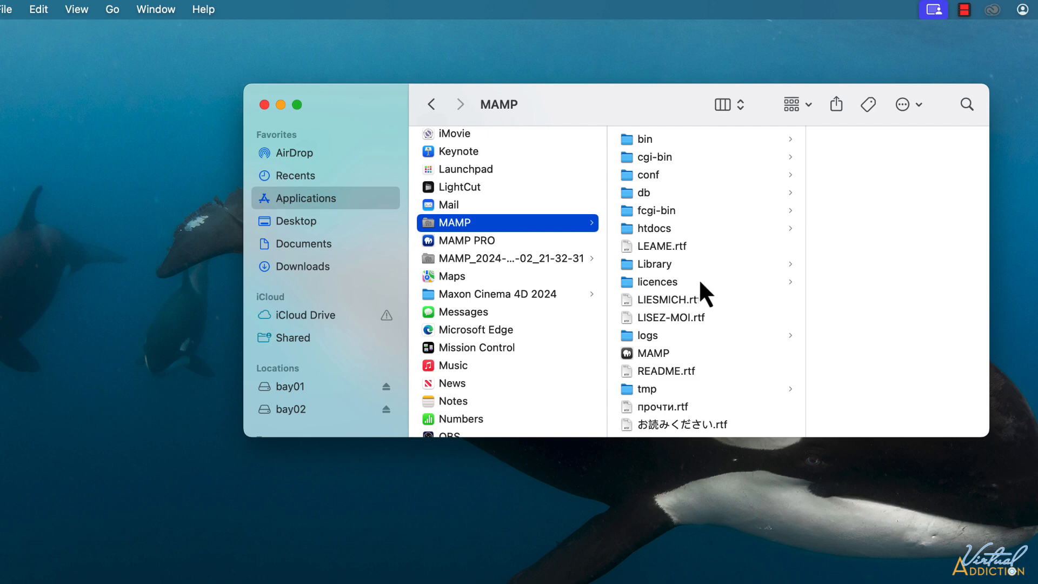
{"action": "left_click", "coordinate": [646, 354]}
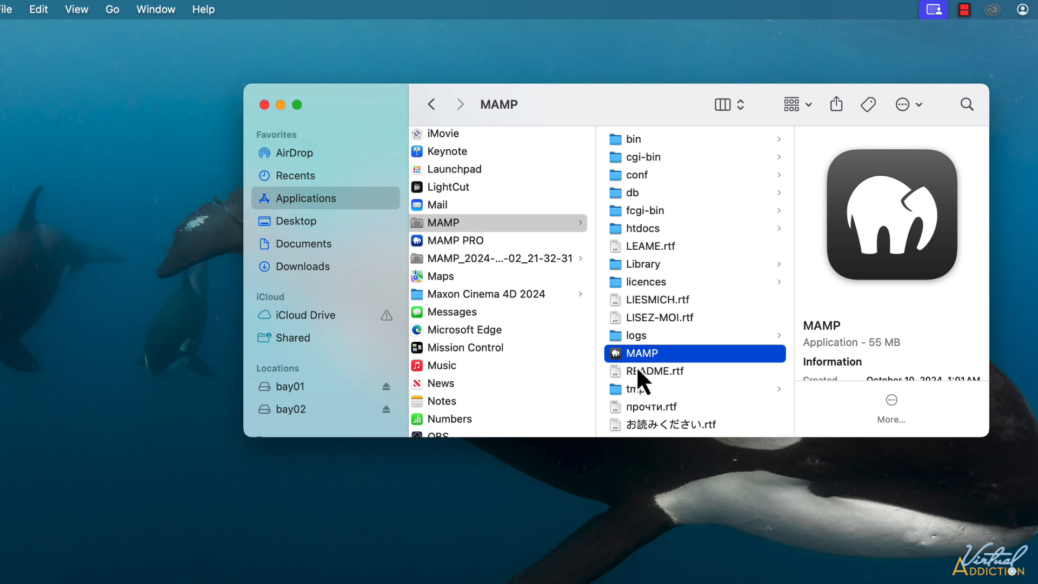
{"action": "mouse_move", "coordinate": [151, 579]}
Extract wordpress-6.7.1.zip in Downloads and open the resulting wordpress folder.
{"action": "left_click", "coordinate": [299, 266]}
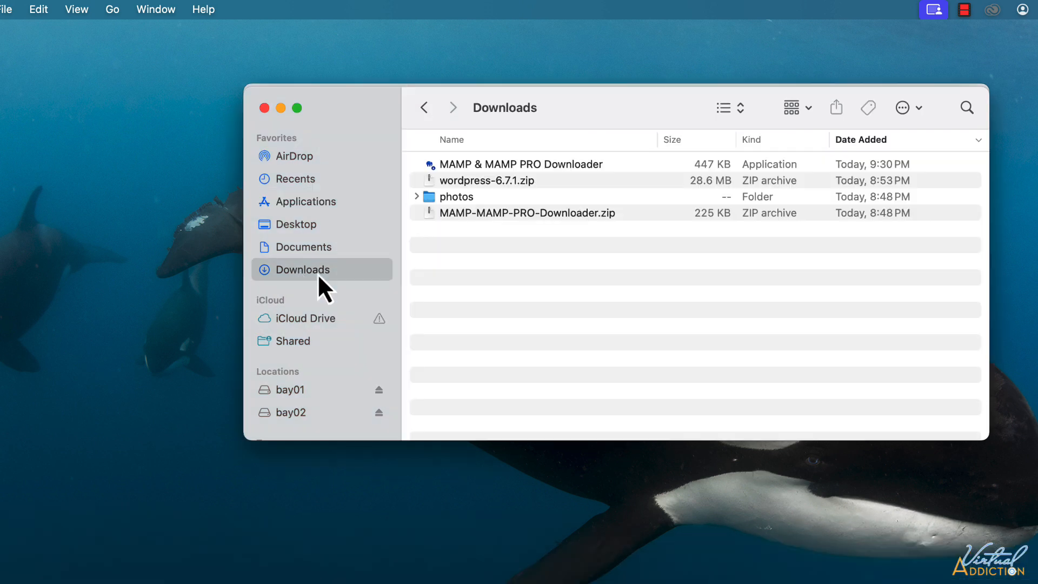
{"action": "double_click", "coordinate": [471, 182]}
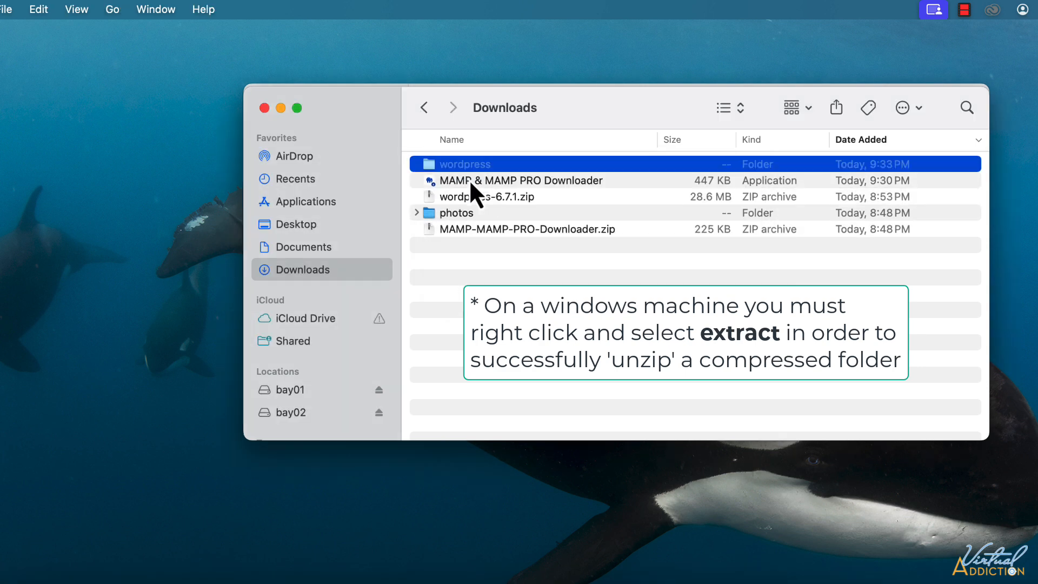
{"action": "double_click", "coordinate": [427, 168]}
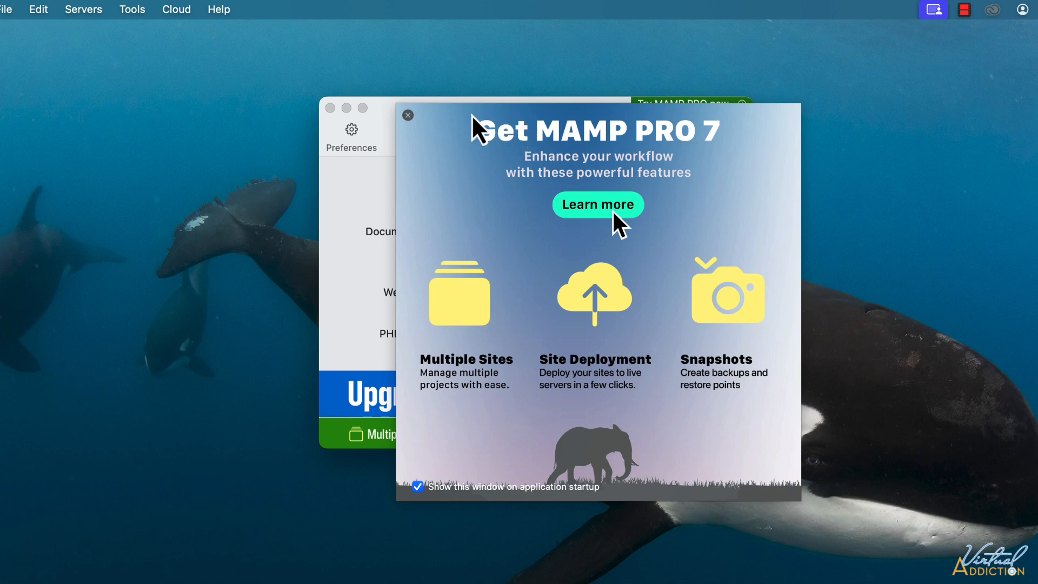
Move aside and close the Get MAMP PRO 7 promotion window.
{"action": "left_click_drag", "start_coordinate": [472, 116], "coordinate": [835, 96]}
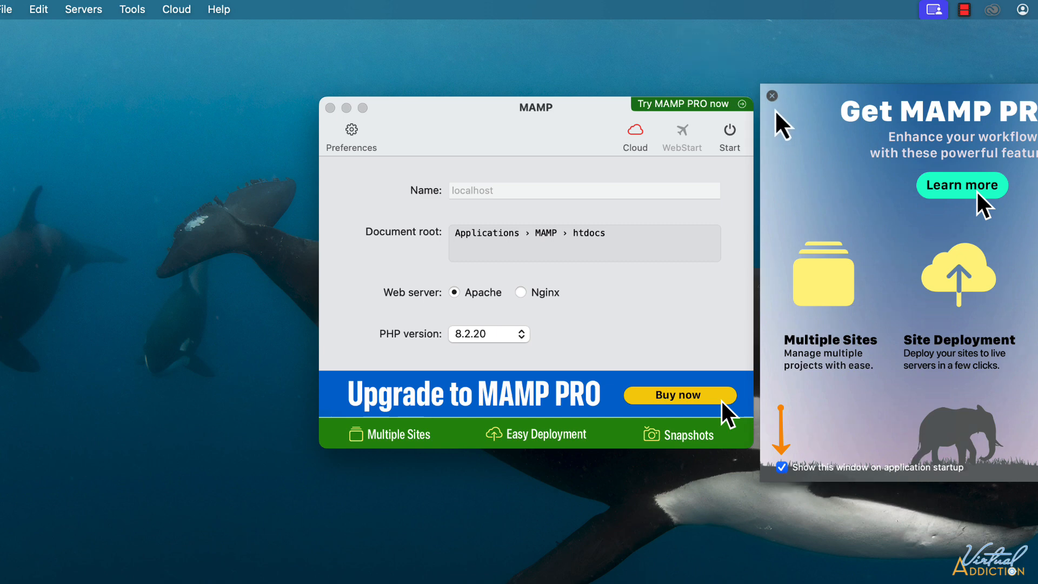
{"action": "left_click", "coordinate": [772, 96]}
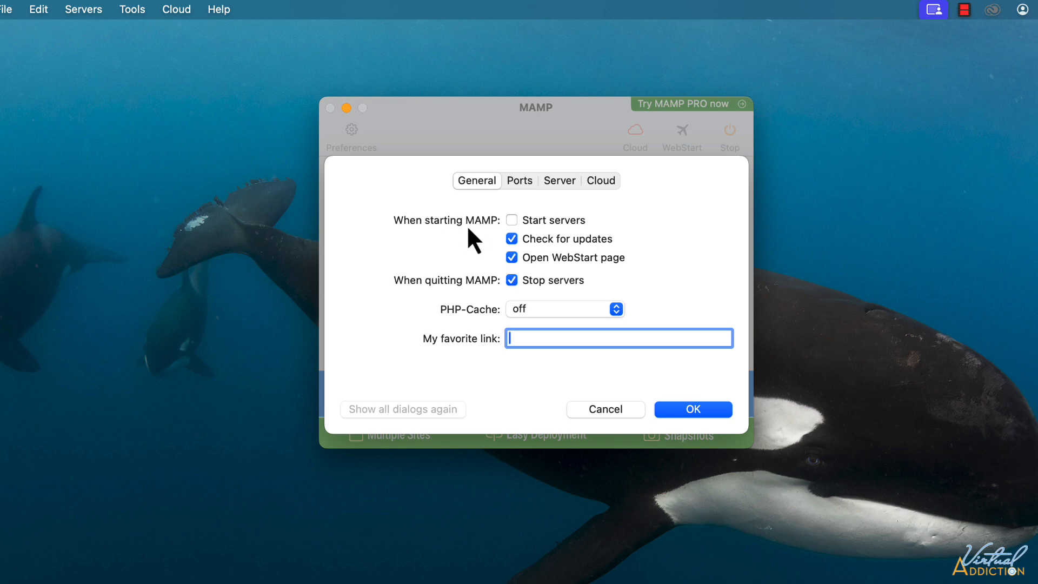
Enable starting servers on launch, review the Ports, Server and Cloud settings, then reopen General preferences.
{"action": "left_click", "coordinate": [513, 220]}
{"action": "left_click", "coordinate": [519, 180]}
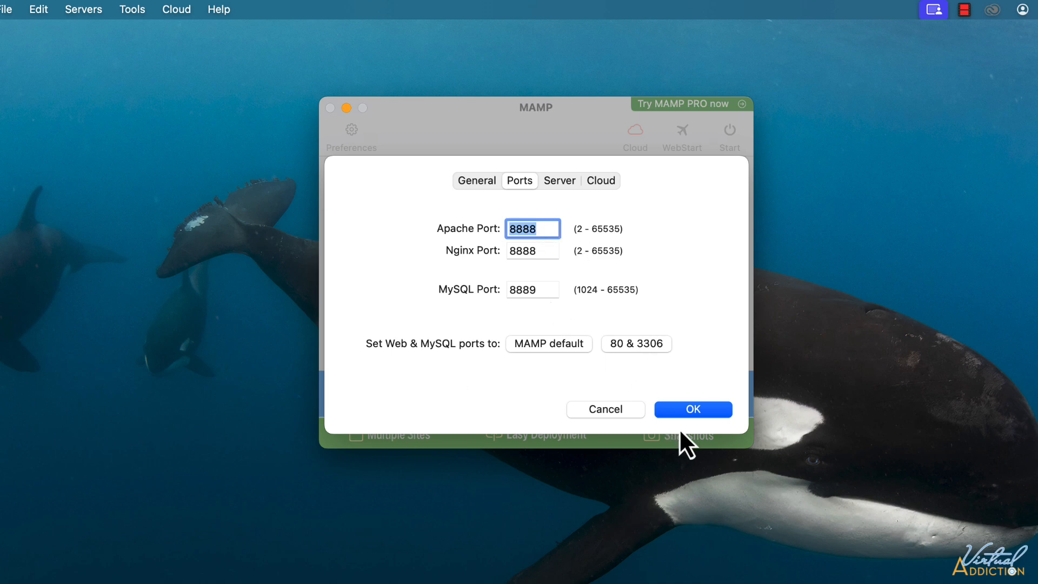
{"action": "left_click", "coordinate": [566, 183]}
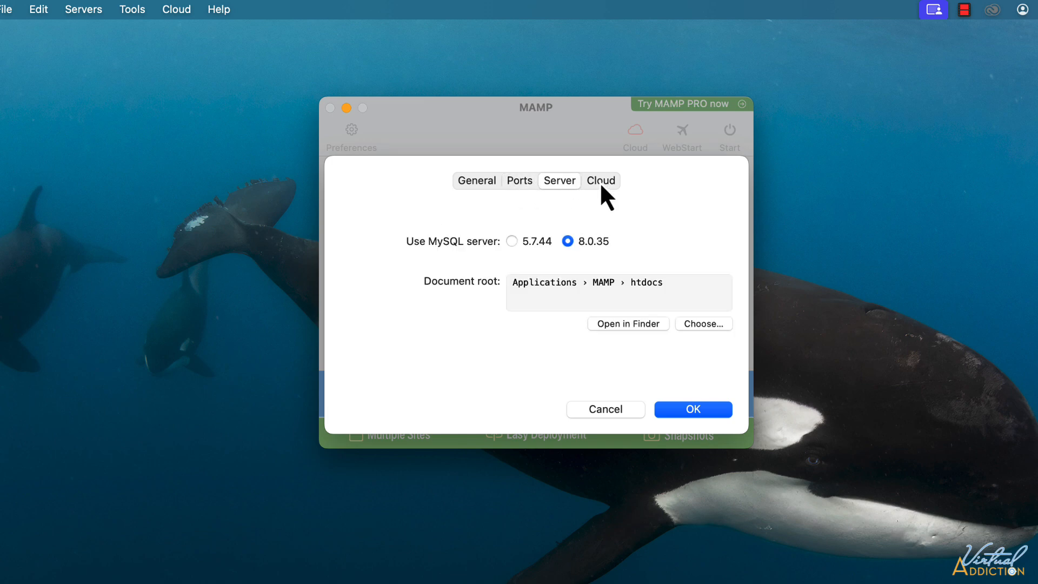
{"action": "left_click", "coordinate": [600, 183]}
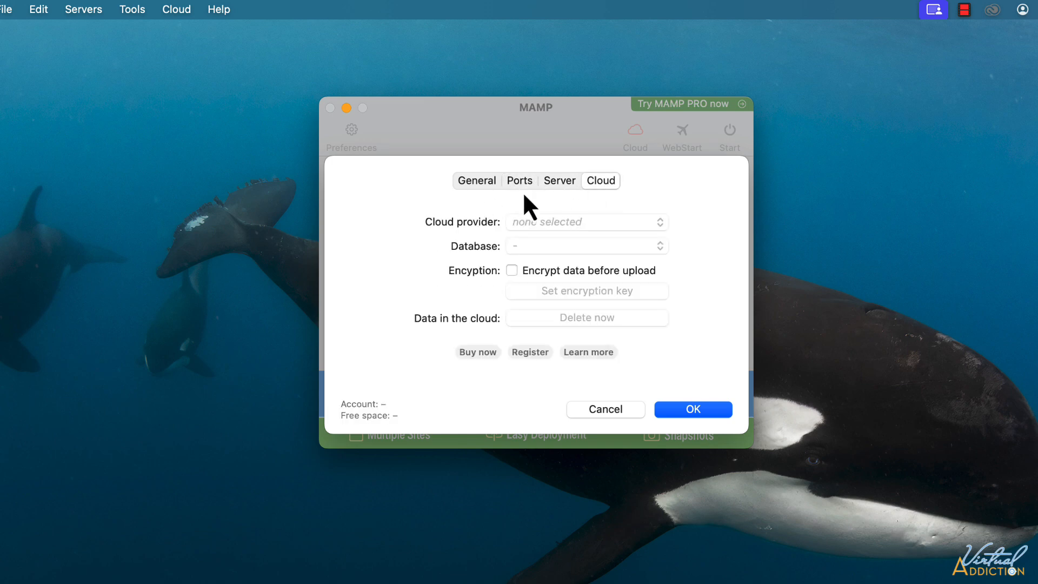
{"action": "left_click", "coordinate": [695, 413]}
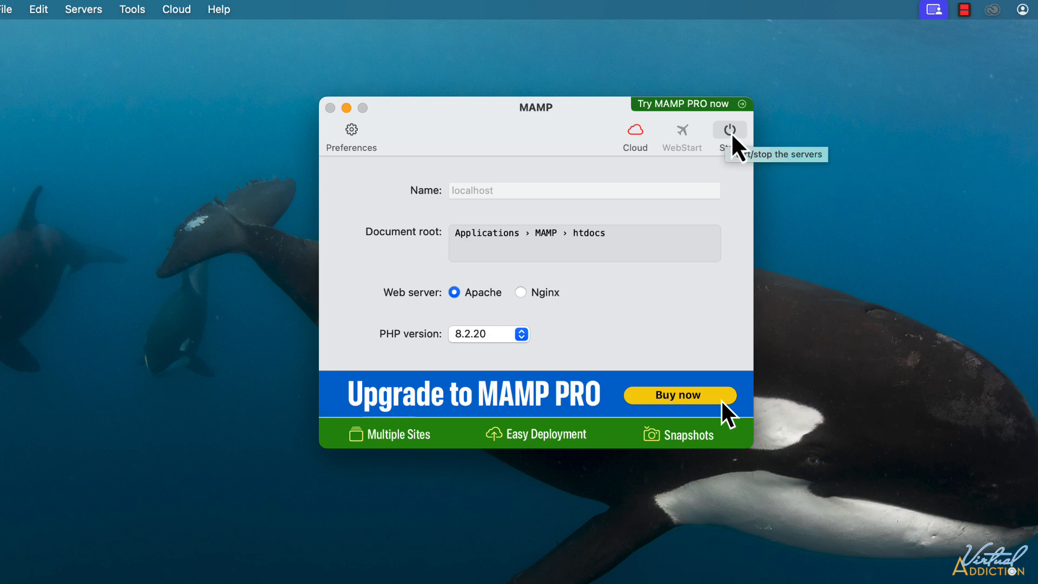
{"action": "left_click", "coordinate": [352, 130]}
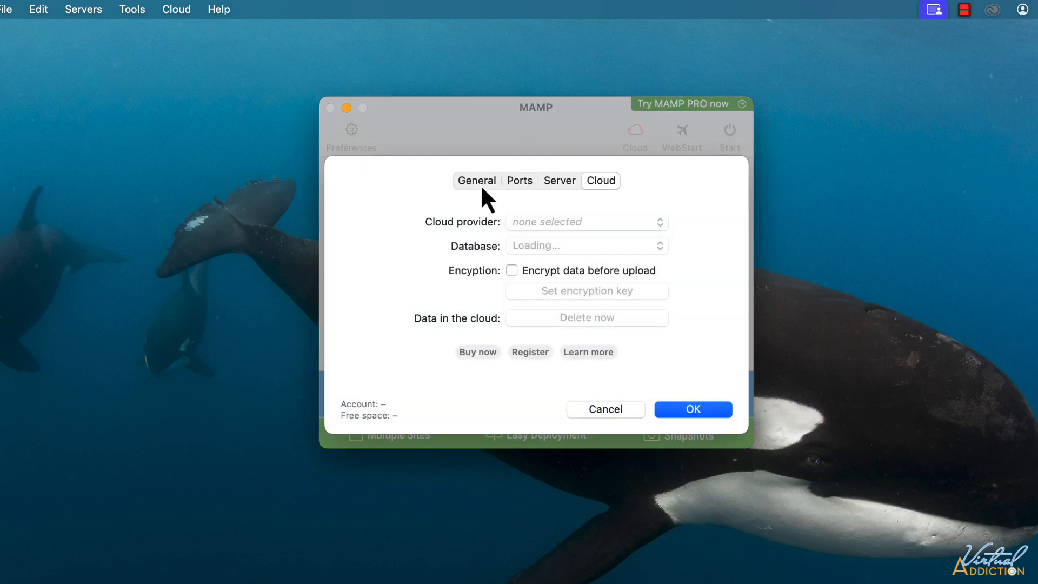
{"action": "left_click", "coordinate": [477, 181]}
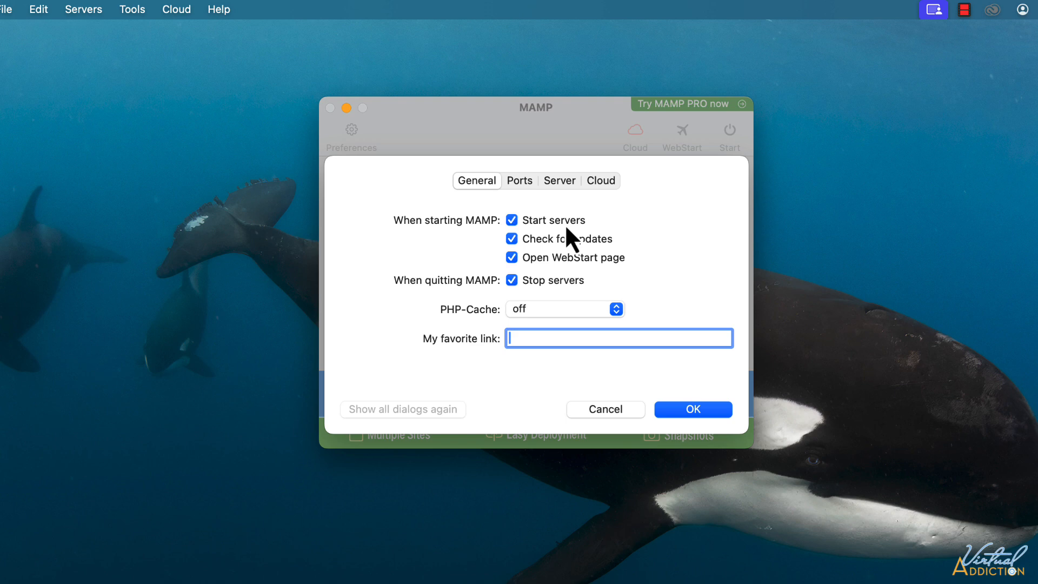
Confirm the preferences to start the local servers, then show the Tools list on the WebStart page.
{"action": "left_click", "coordinate": [722, 407]}
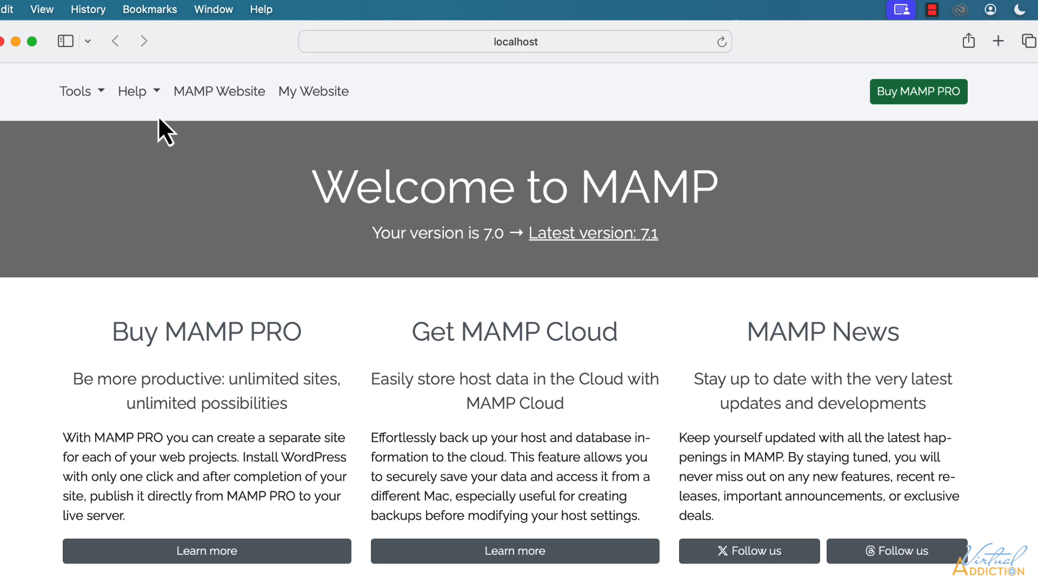
{"action": "left_click", "coordinate": [102, 91]}
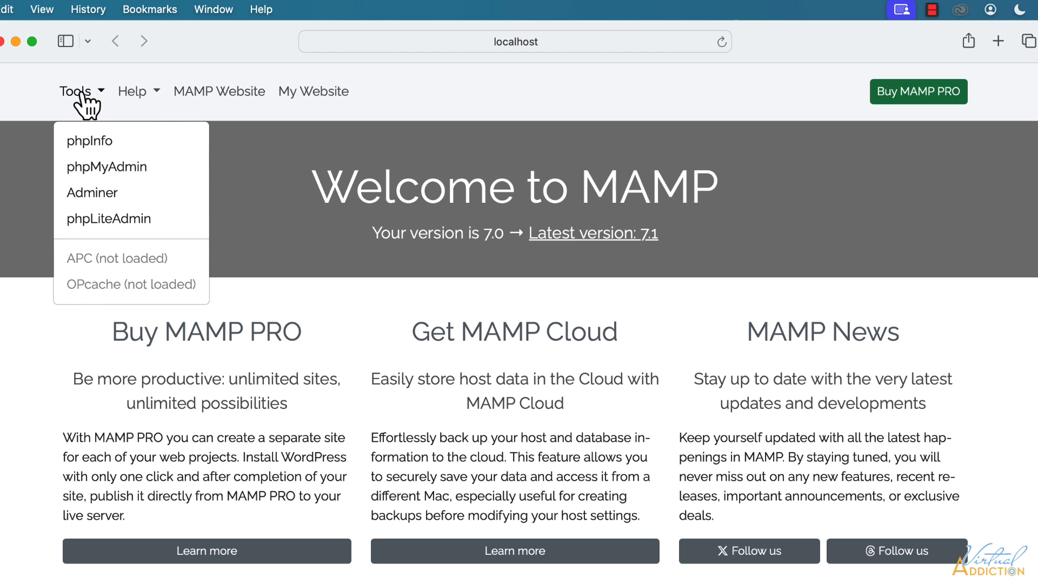
Open phpMyAdmin for the localhost:8889 MySQL server in a new tab.
{"action": "left_click", "coordinate": [94, 169]}
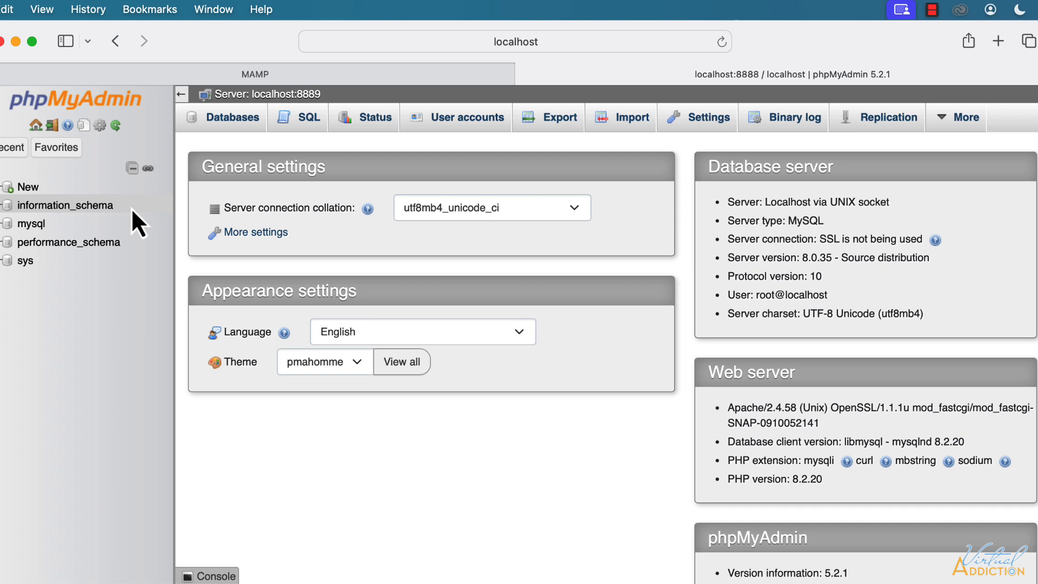
Create an empty database named example1 from phpMyAdmin's Databases list.
{"action": "left_click", "coordinate": [238, 121]}
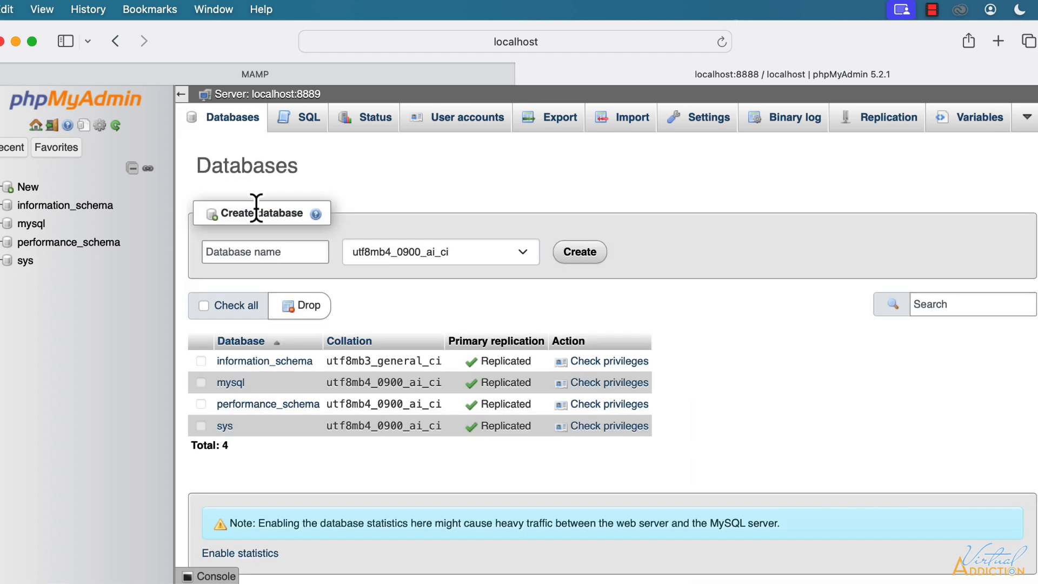
{"action": "left_click", "coordinate": [238, 252]}
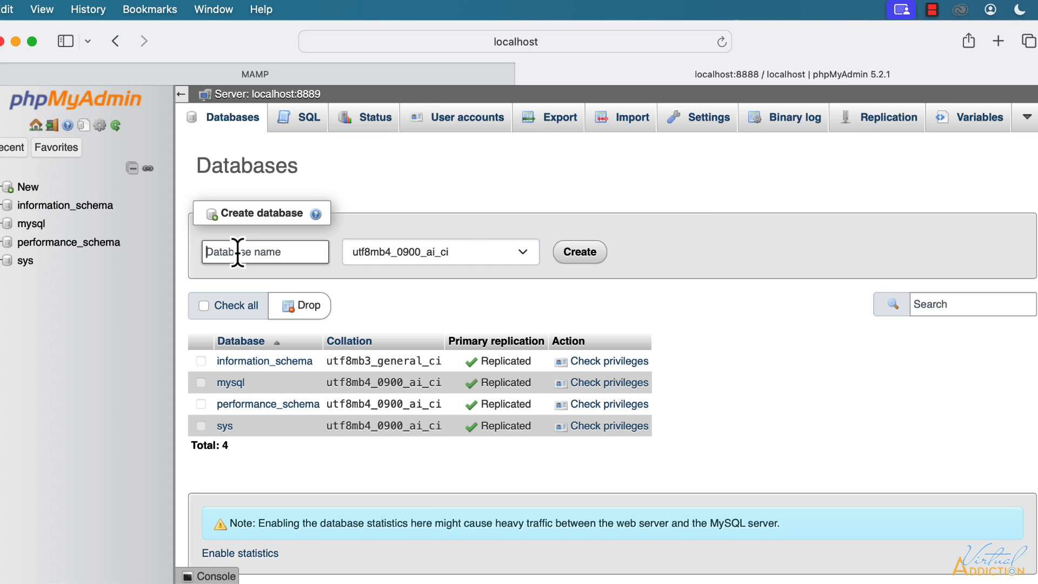
{"action": "type", "text": "ex"}
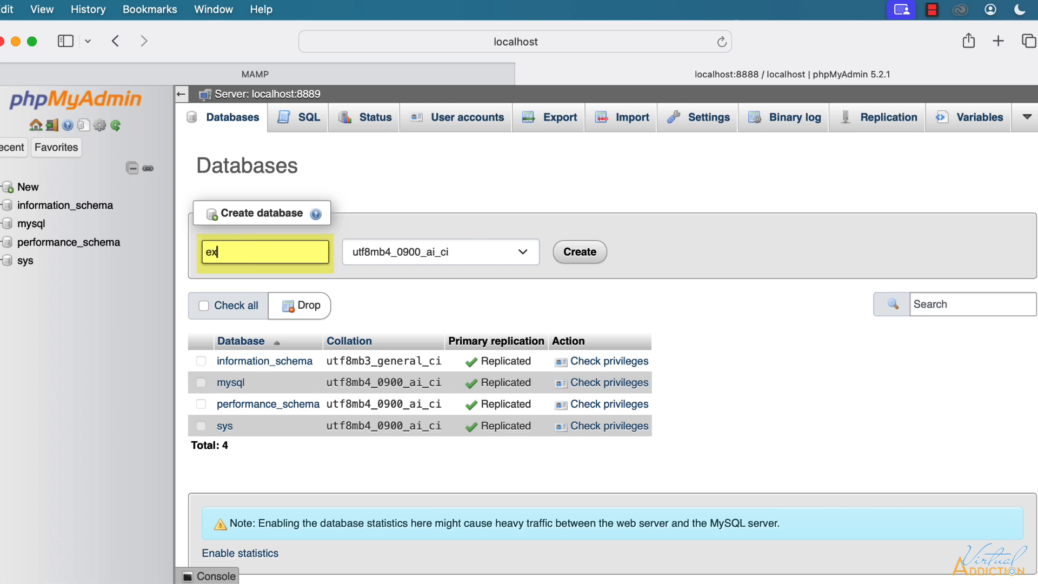
{"action": "type", "text": "ample1"}
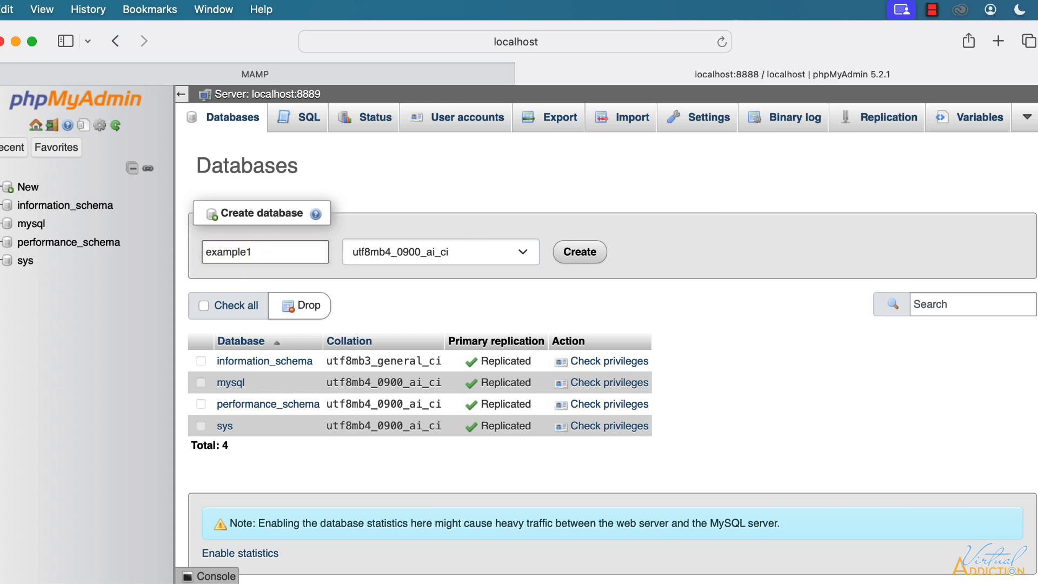
{"action": "left_click", "coordinate": [583, 253]}
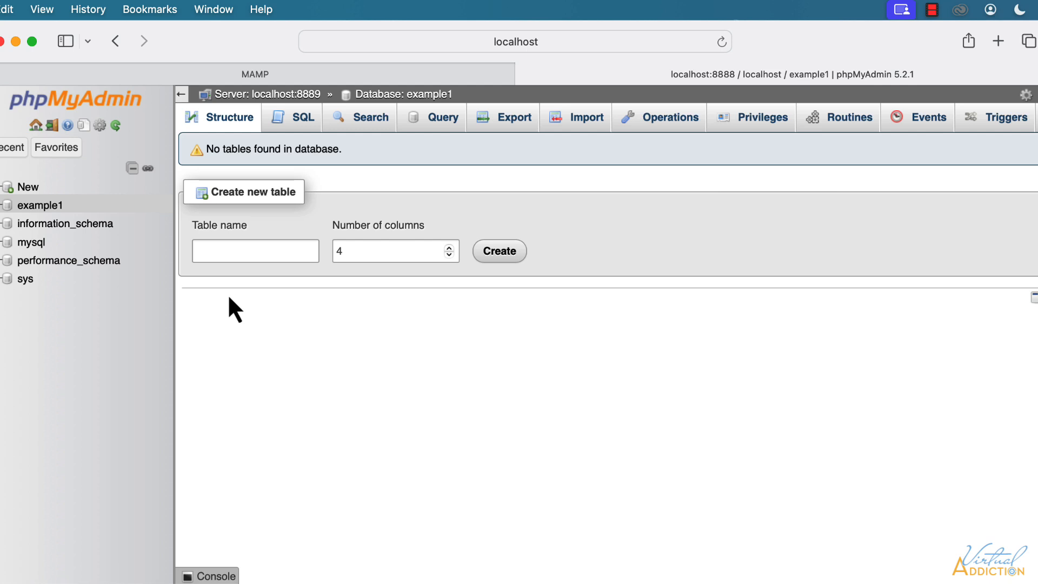
Copy the wordpress folder from Downloads in Finder.
{"action": "left_click", "coordinate": [15, 41]}
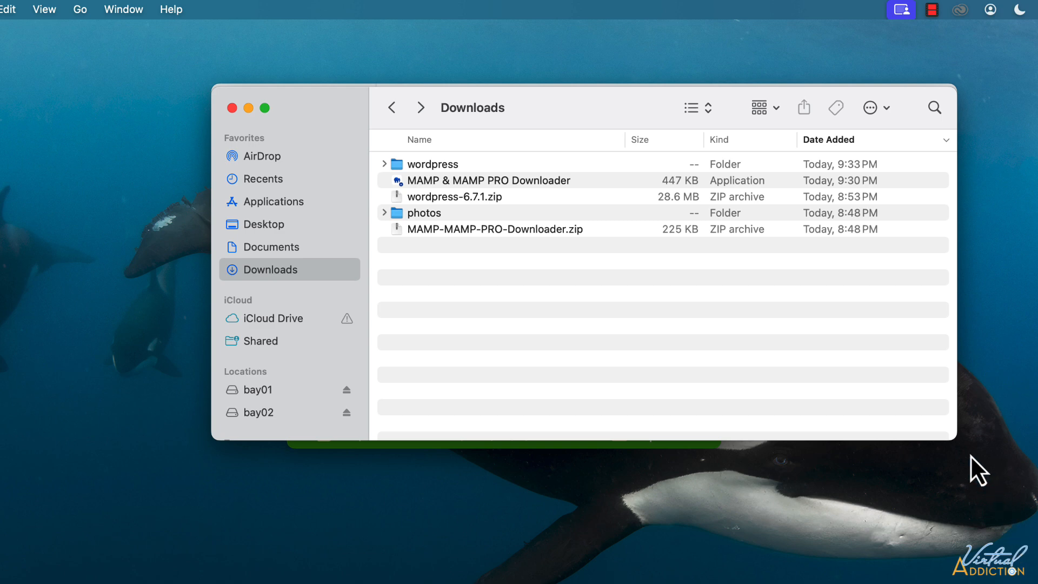
{"action": "left_click_drag", "start_coordinate": [950, 436], "coordinate": [950, 466]}
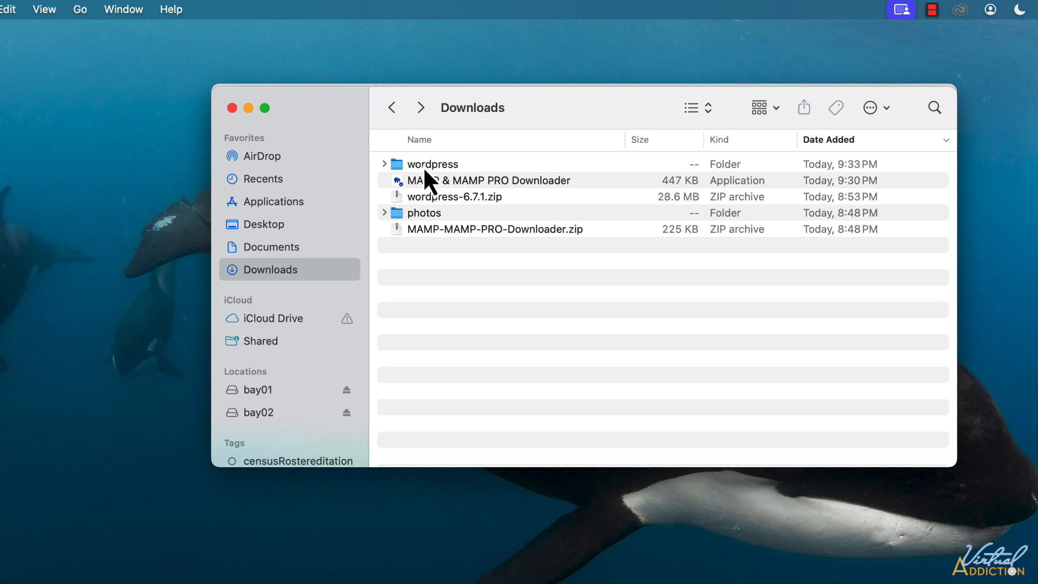
{"action": "right_click", "coordinate": [410, 178]}
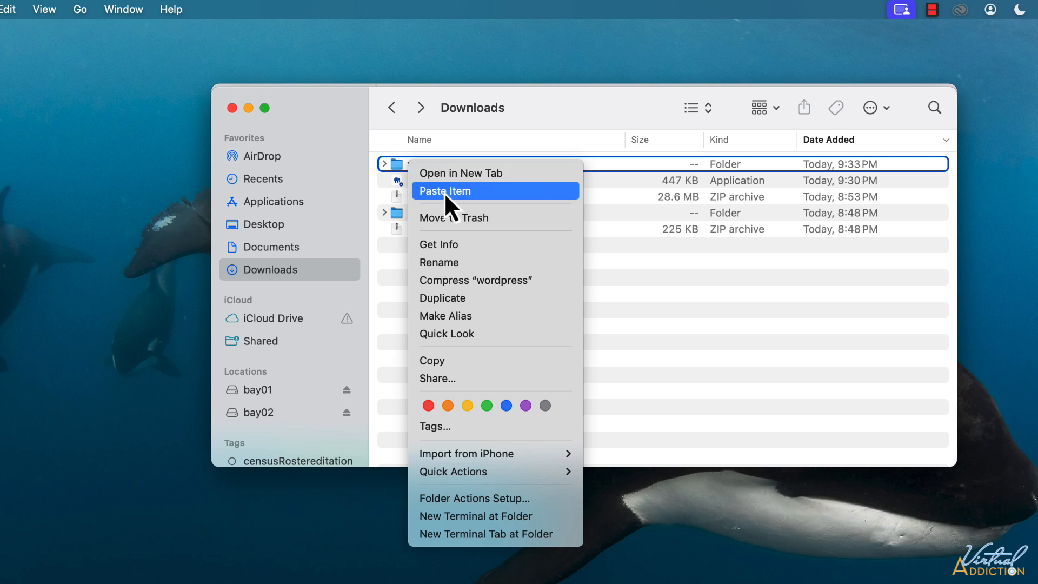
{"action": "left_click", "coordinate": [437, 361]}
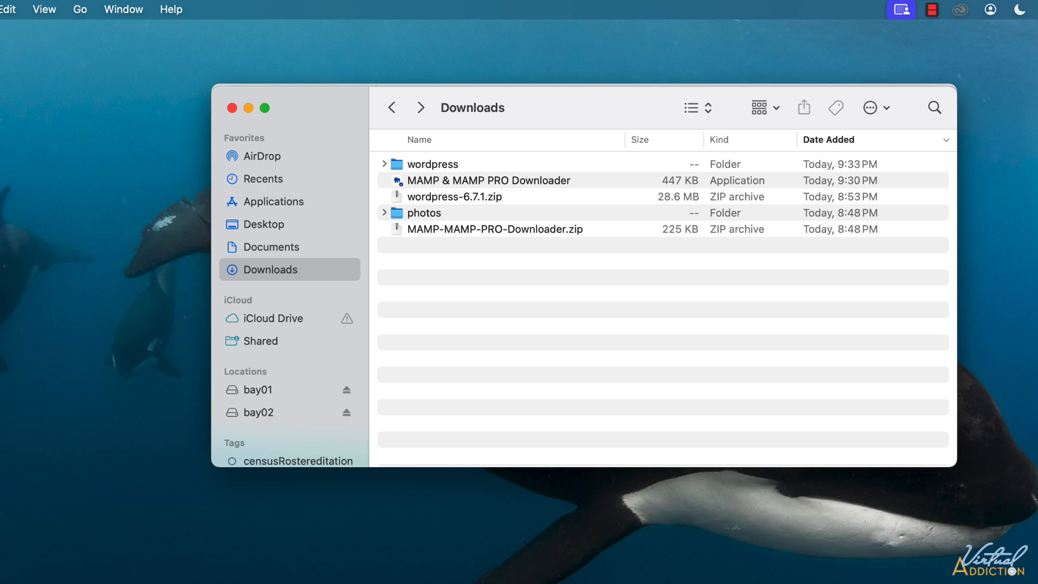
Go to the Applications folder and scroll down to the MAMP folder.
{"action": "scroll", "coordinate": [285, 211], "scroll_direction": "down", "scroll_amount": 2}
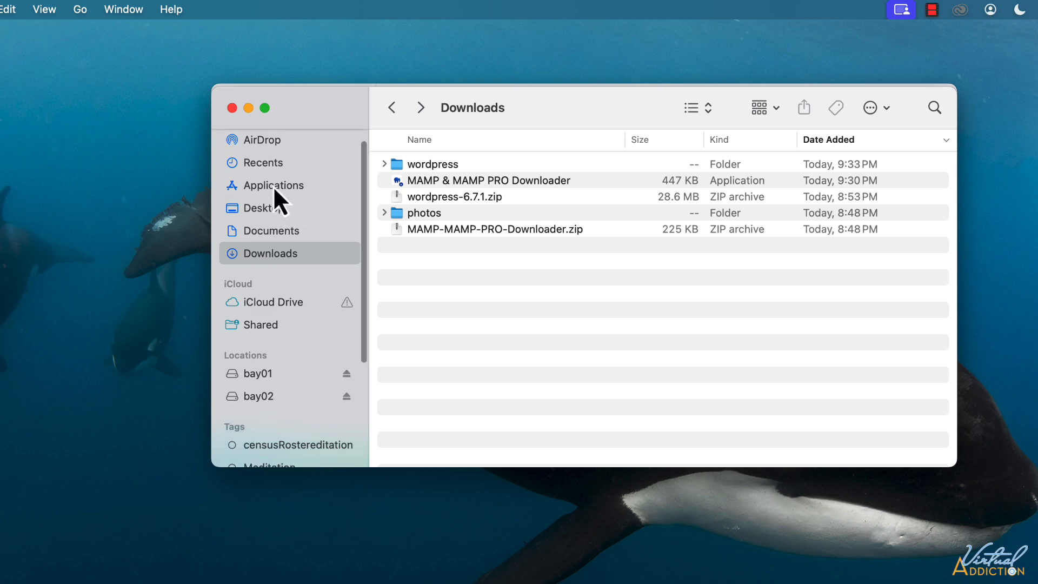
{"action": "left_click", "coordinate": [271, 189]}
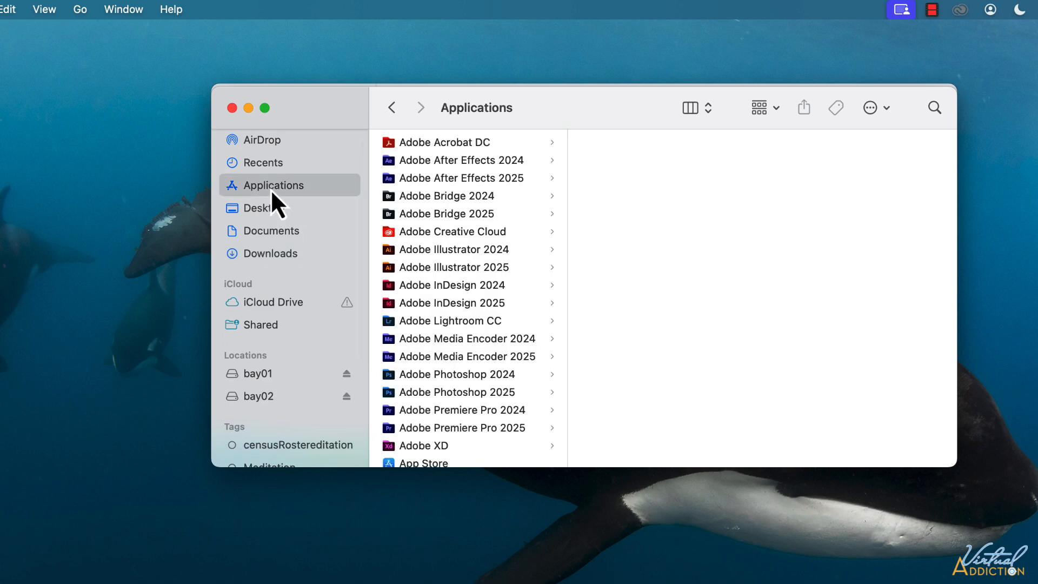
{"action": "scroll", "coordinate": [458, 409], "scroll_direction": "down", "scroll_amount": 15}
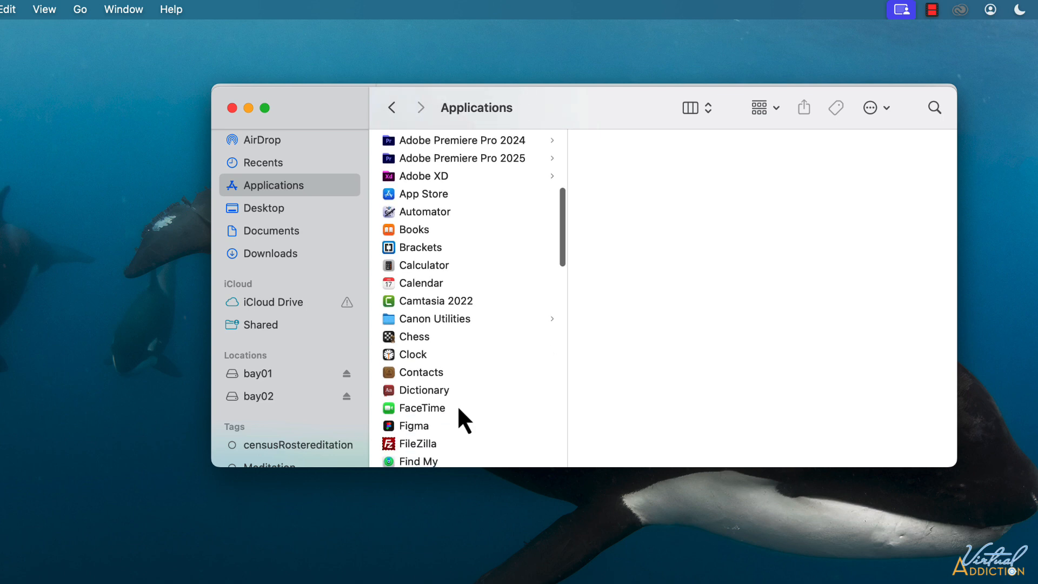
{"action": "scroll", "coordinate": [459, 410], "scroll_direction": "down", "scroll_amount": 5}
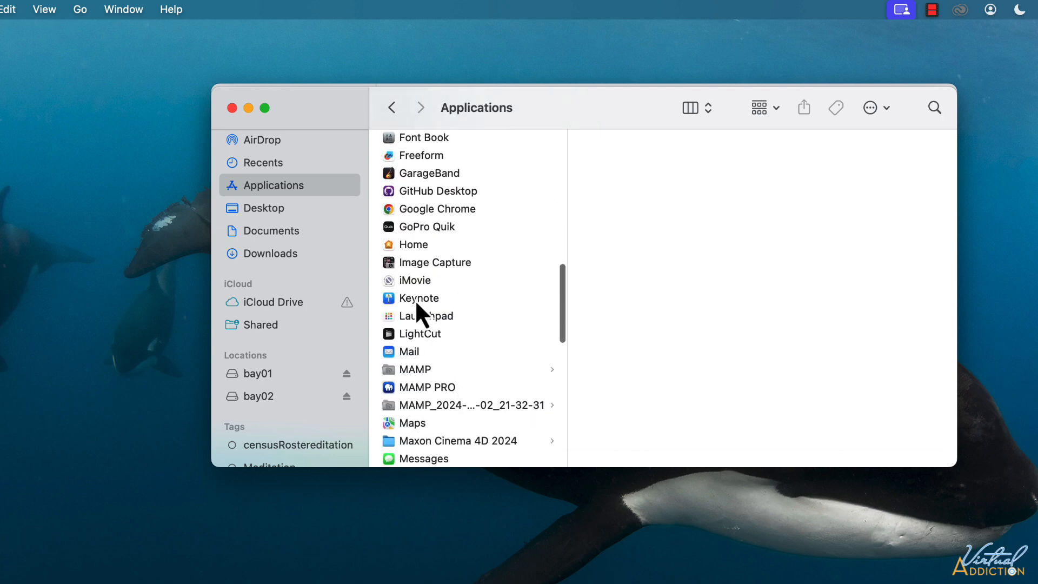
Paste the wordpress folder into MAMP's htdocs folder and view its WordPress files.
{"action": "left_click", "coordinate": [449, 373]}
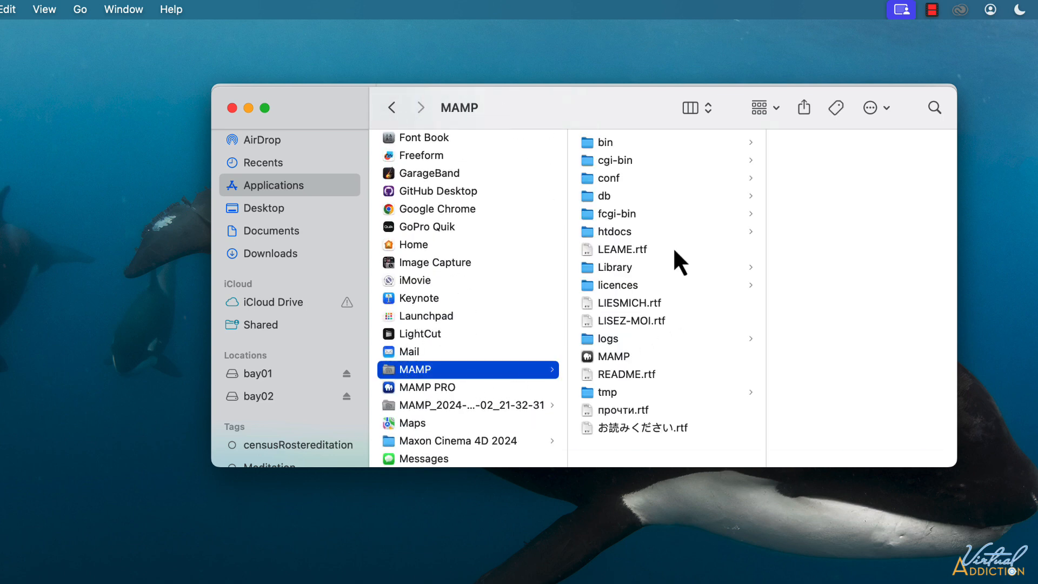
{"action": "left_click", "coordinate": [612, 237]}
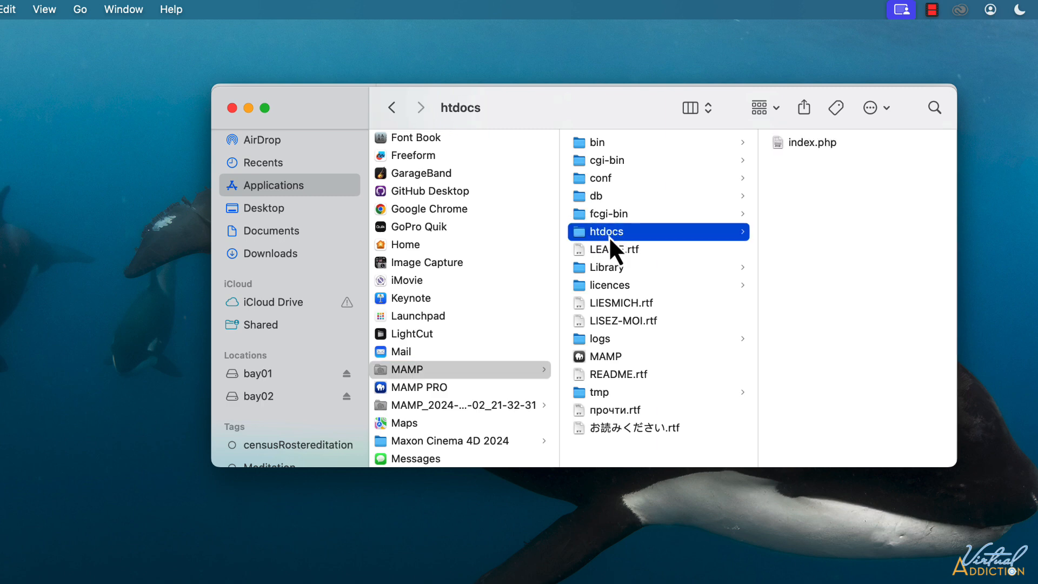
{"action": "right_click", "coordinate": [816, 165]}
{"action": "left_click", "coordinate": [844, 193]}
{"action": "left_click", "coordinate": [807, 164]}
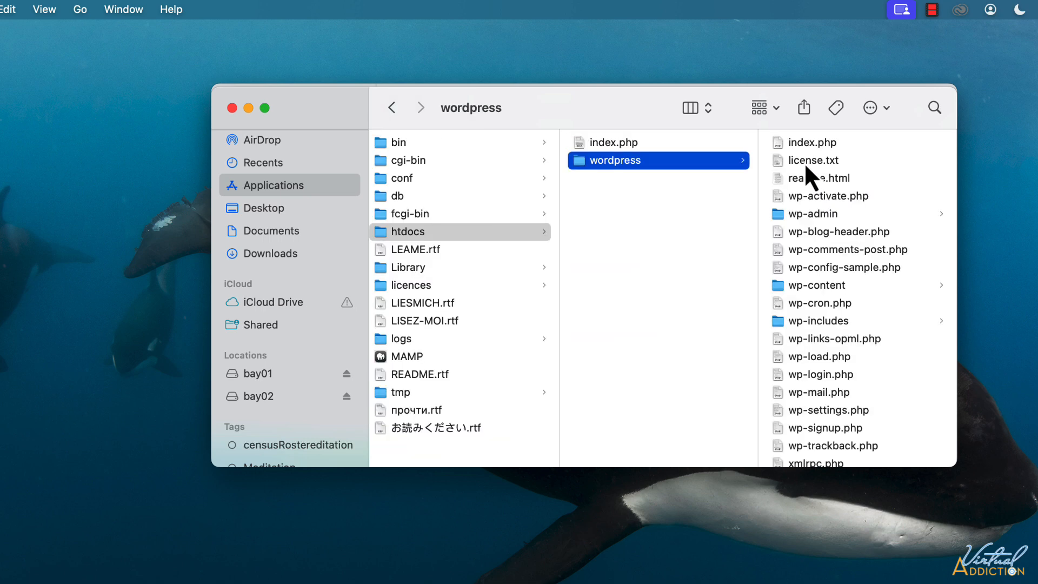
Rename the htdocs wordpress folder to 'example' and switch back to Safari's phpMyAdmin page.
{"action": "left_click", "coordinate": [612, 161]}
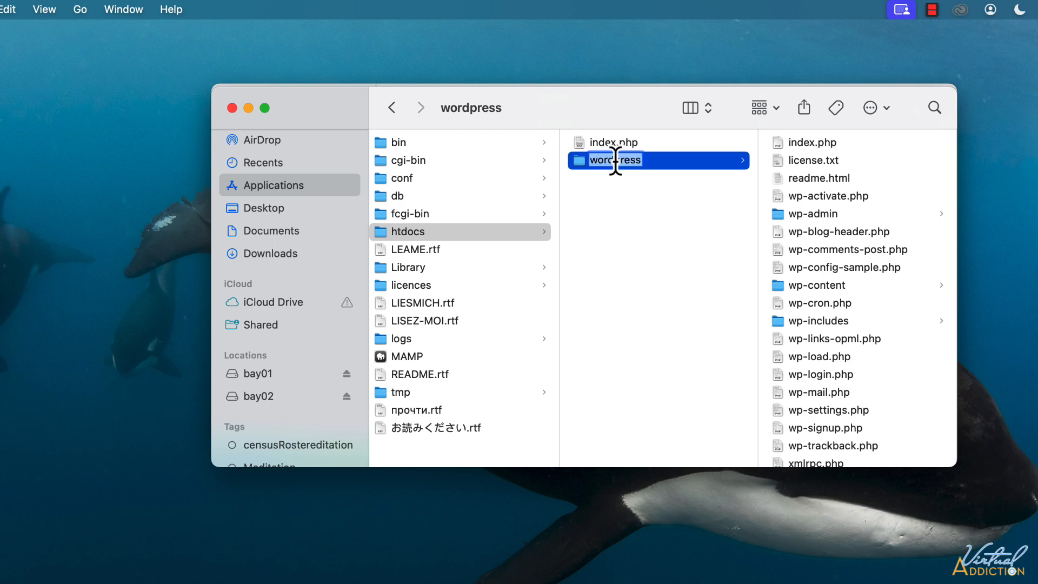
{"action": "type", "text": "example"}
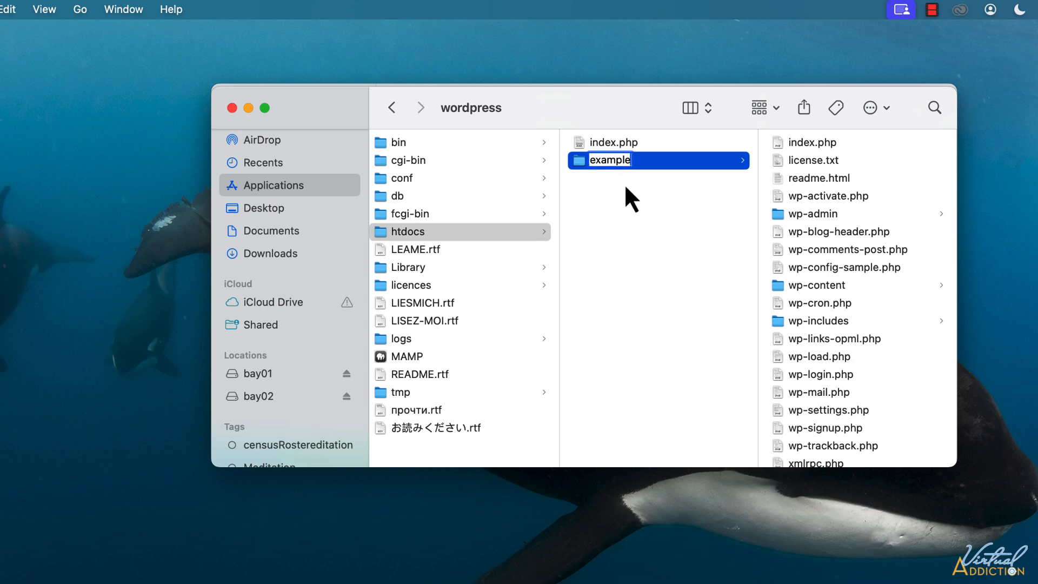
{"action": "key", "text": "Return"}
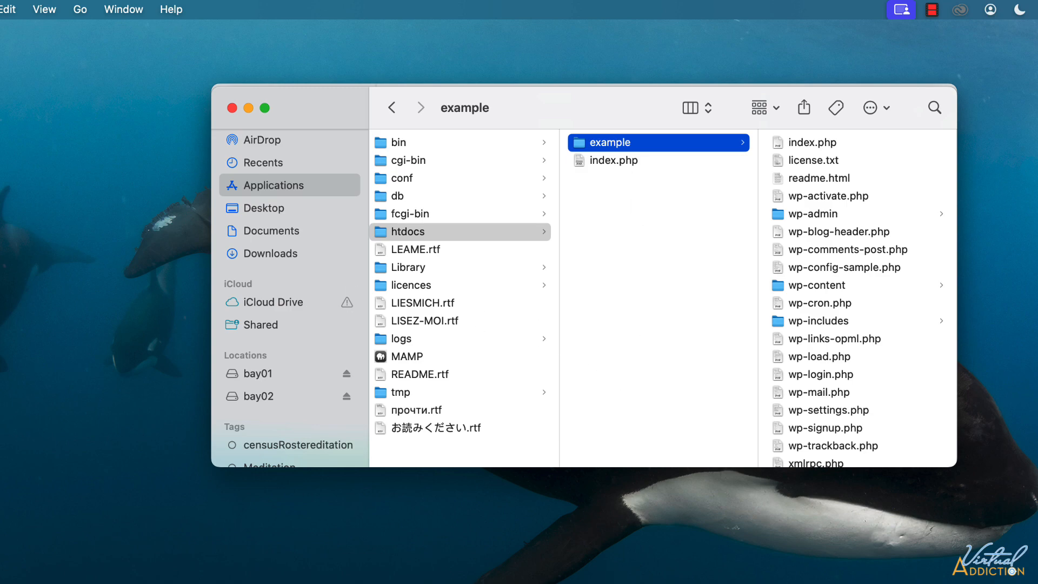
{"action": "left_click", "coordinate": [4, 565]}
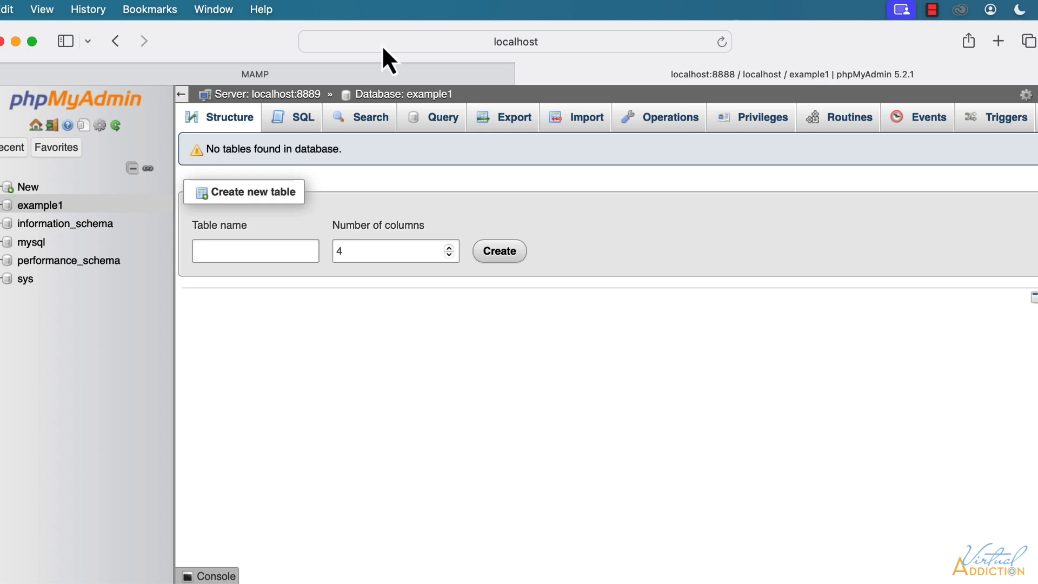
{"action": "left_click", "coordinate": [501, 44]}
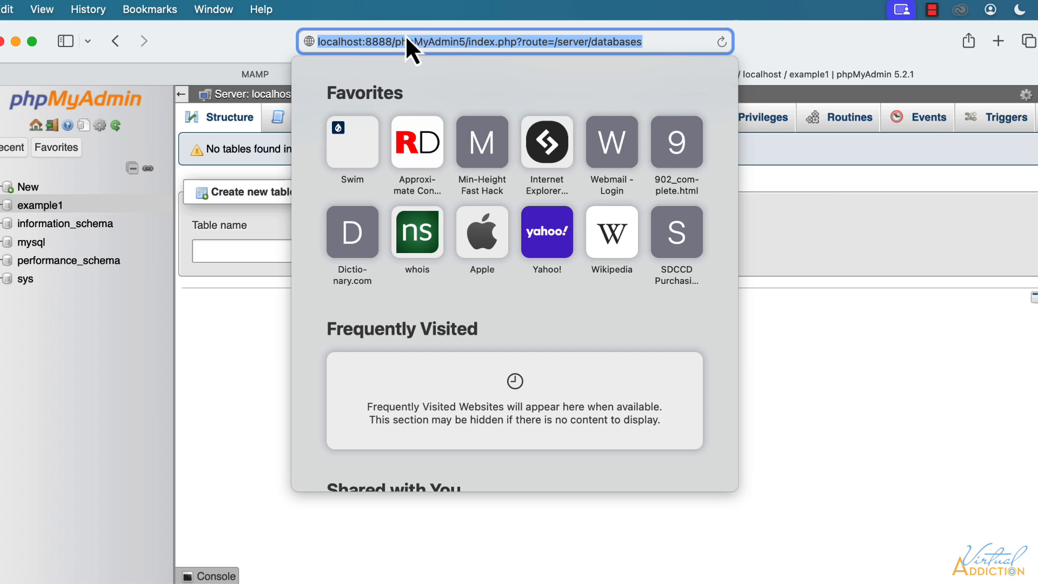
Load localhost:8888/example in Safari to reach the WordPress language selection page.
{"action": "left_click", "coordinate": [400, 41]}
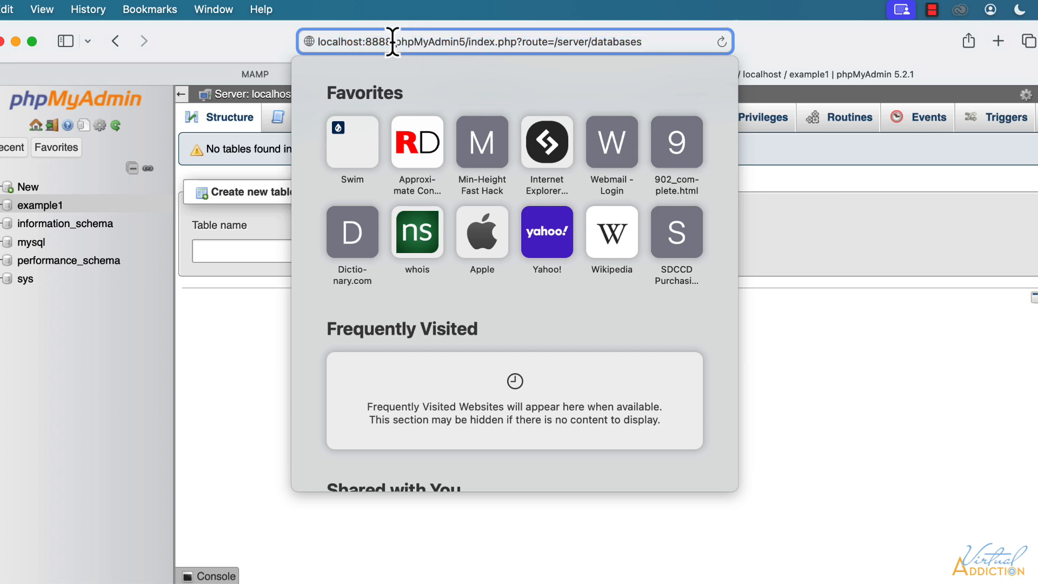
{"action": "left_click_drag", "start_coordinate": [395, 41], "coordinate": [823, 51]}
{"action": "key", "text": "BackSpace"}
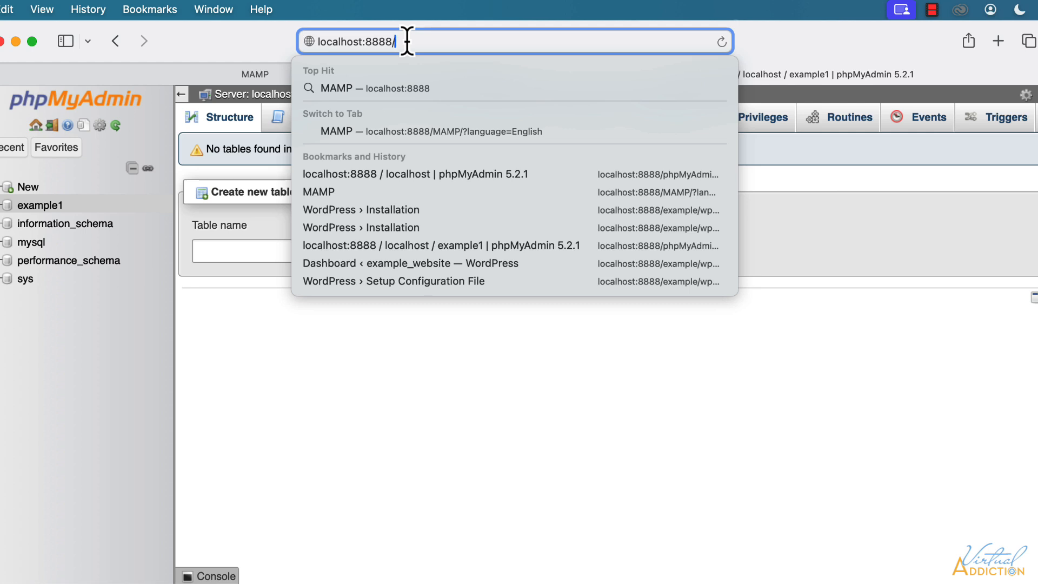
{"action": "type", "text": "e"}
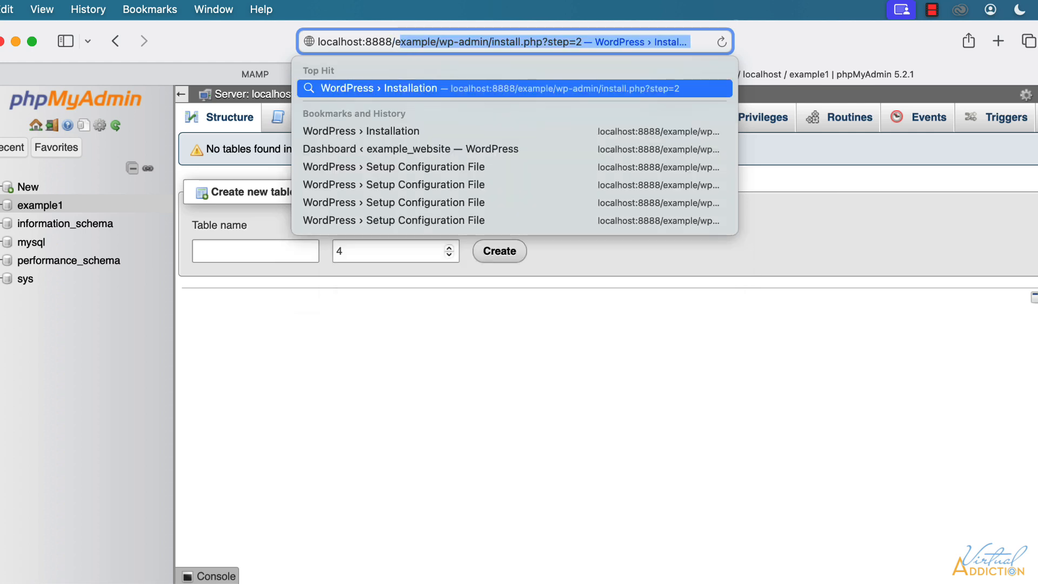
{"action": "type", "text": "xample"}
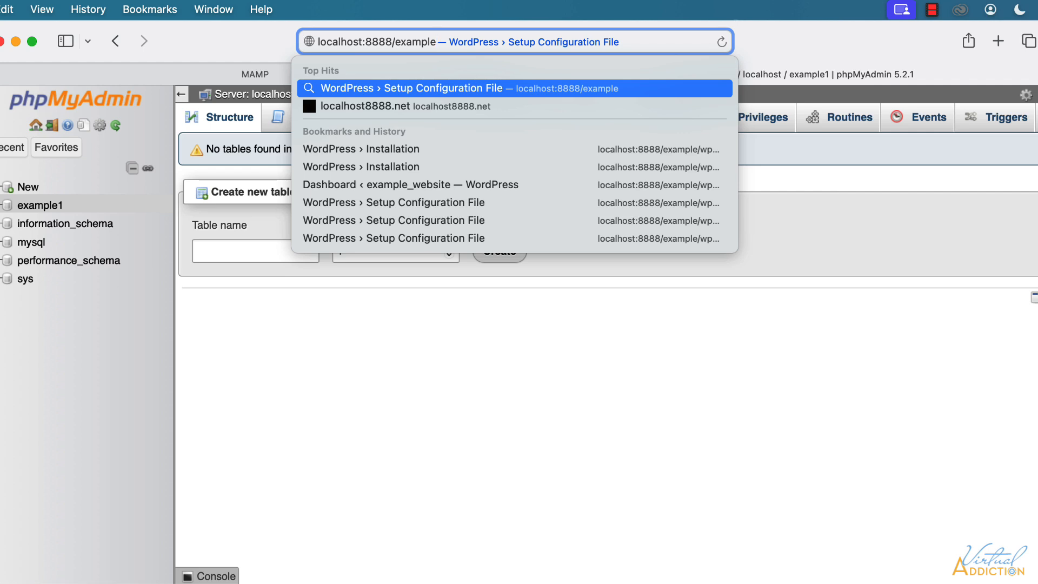
{"action": "key", "text": "Return"}
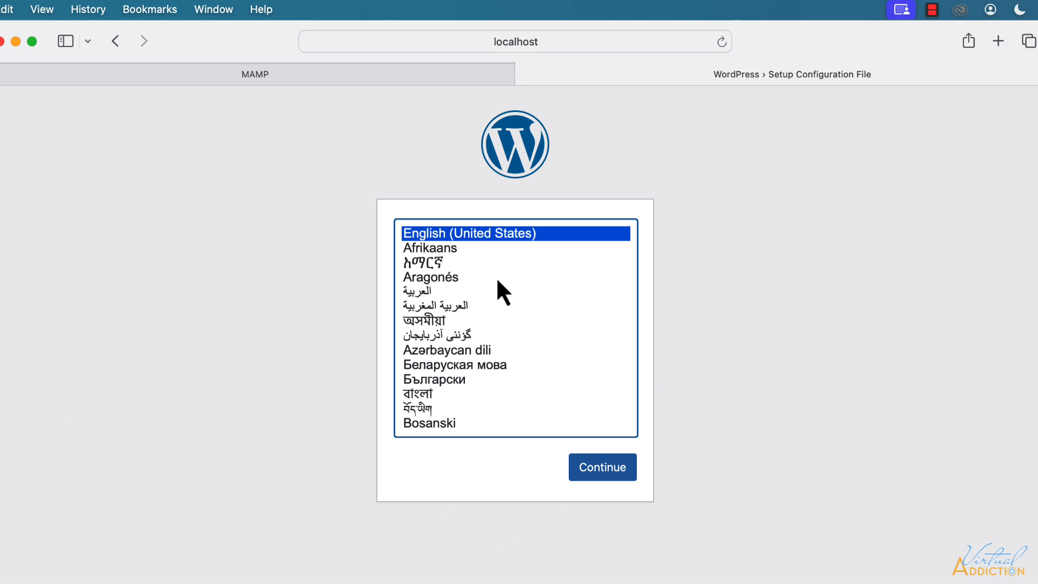
Continue WordPress setup with English (United States) as the language.
{"action": "scroll", "coordinate": [488, 416], "scroll_direction": "down", "scroll_amount": 2}
{"action": "scroll", "coordinate": [490, 403], "scroll_direction": "up", "scroll_amount": 2}
{"action": "left_click", "coordinate": [600, 469]}
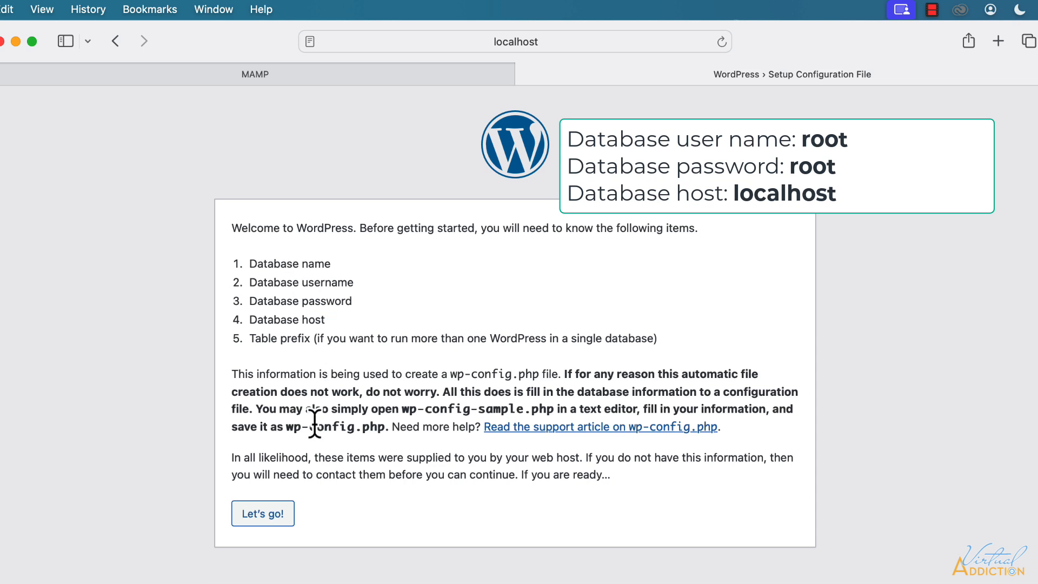
Submit database name example1, username root and the database password to WordPress setup.
{"action": "left_click", "coordinate": [262, 516]}
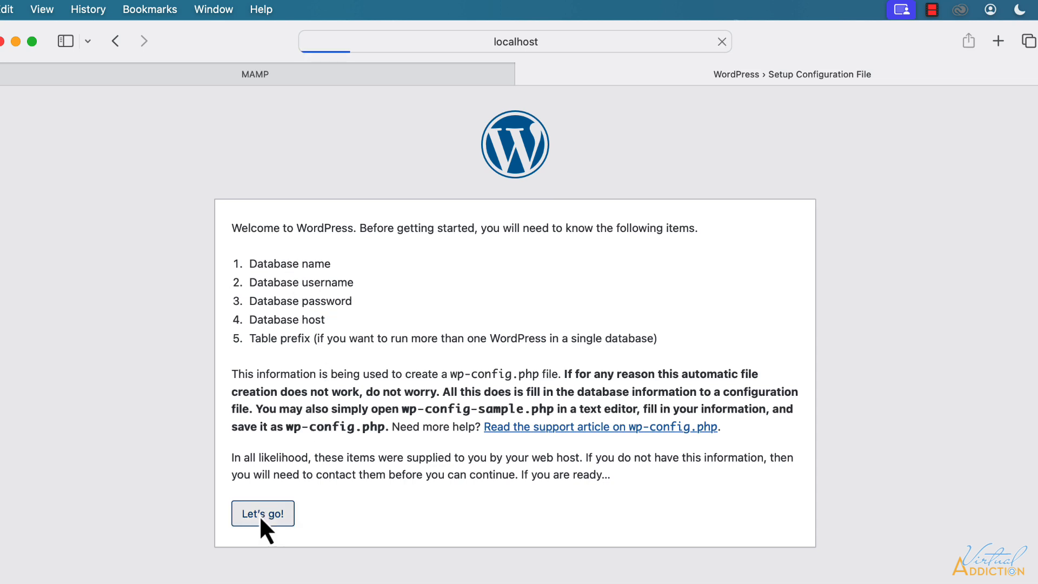
{"action": "scroll", "coordinate": [453, 192], "scroll_direction": "down", "scroll_amount": 2}
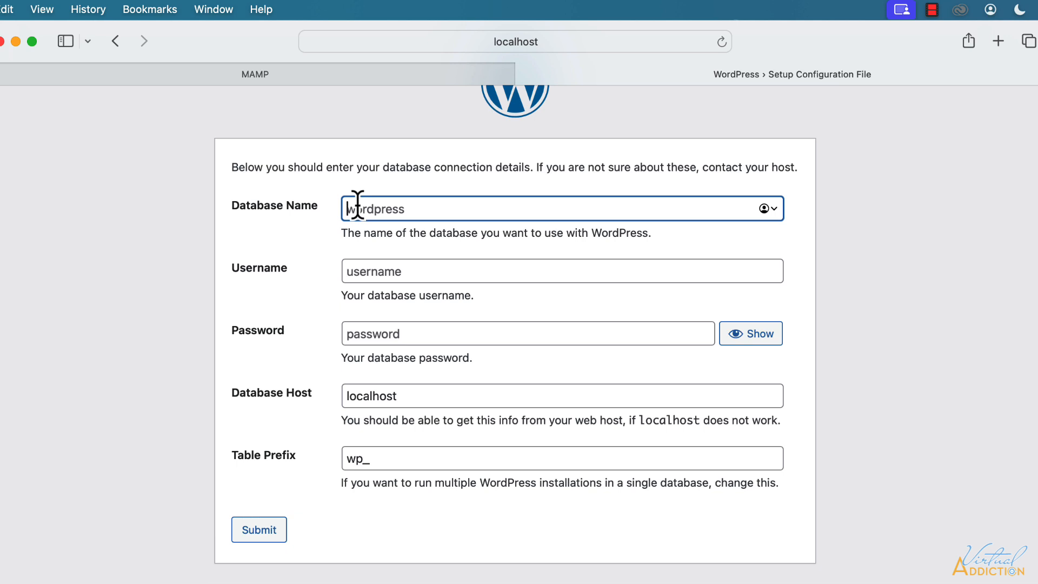
{"action": "type", "text": "example1"}
{"action": "left_click", "coordinate": [366, 271]}
{"action": "type", "text": "root"}
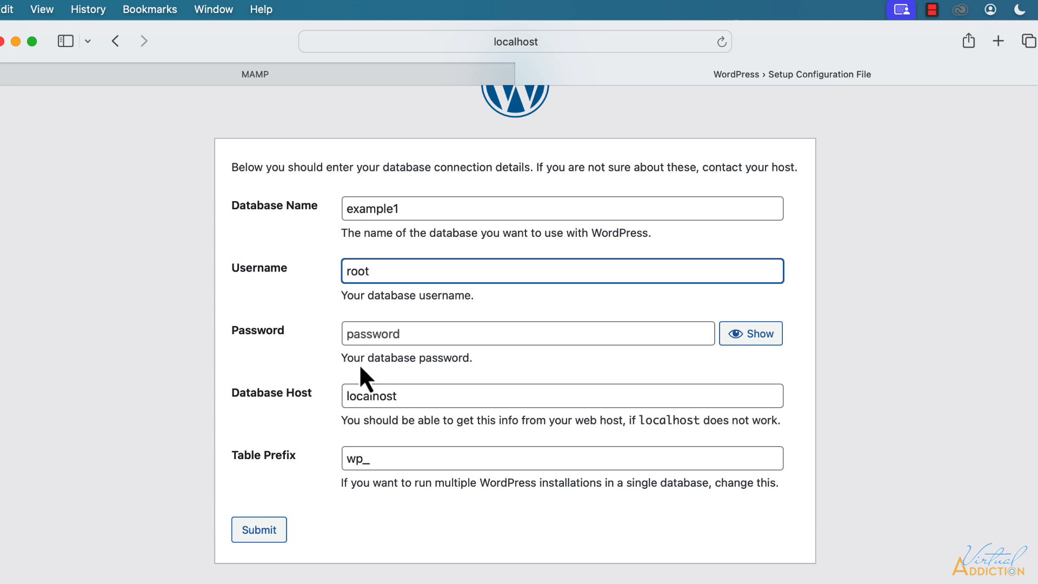
{"action": "left_click", "coordinate": [358, 331]}
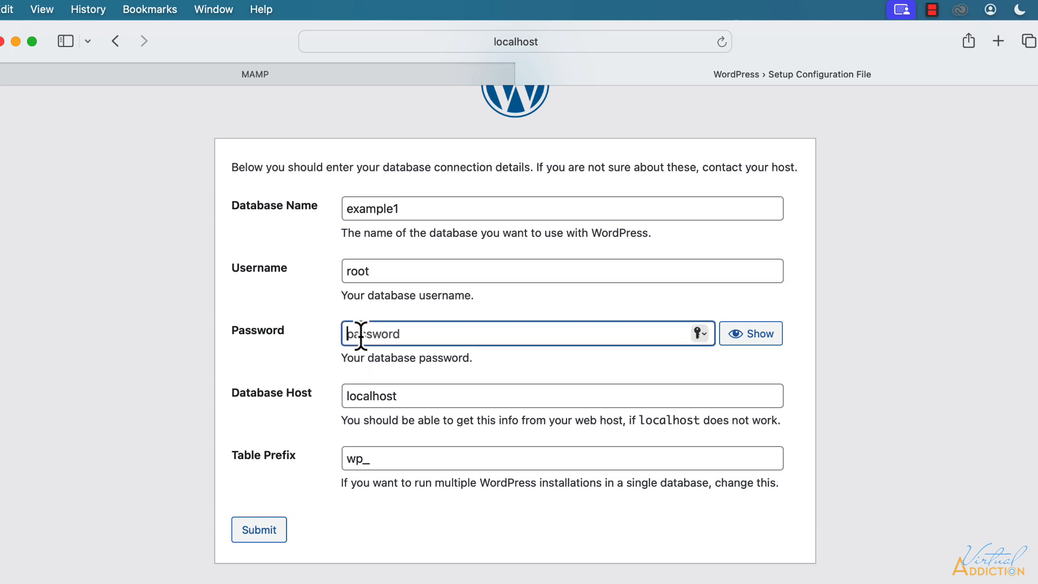
{"action": "type", "text": "root"}
{"action": "left_click", "coordinate": [259, 530]}
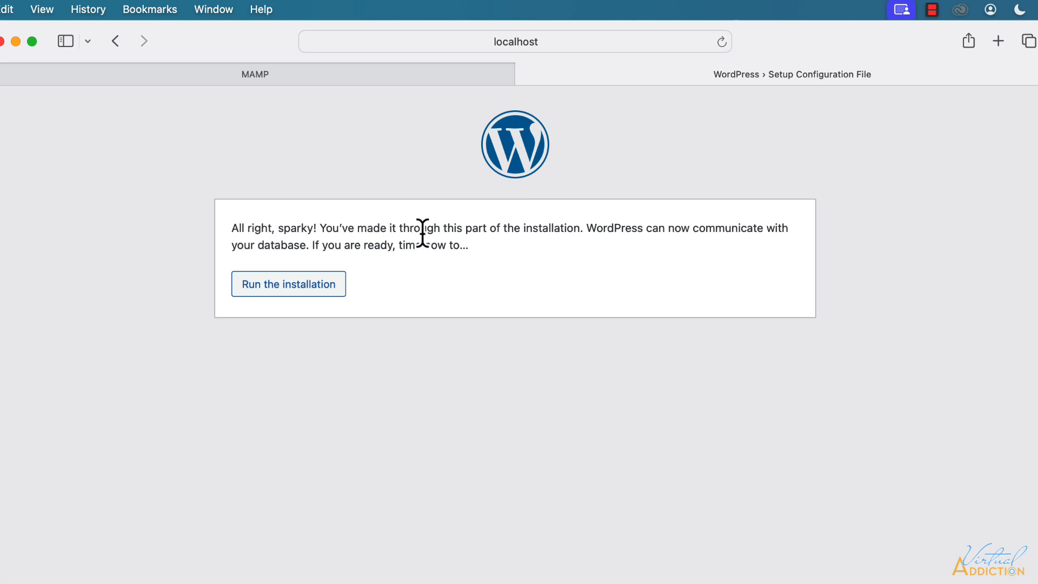
Run the installation and enter 'example' as the Site Title.
{"action": "left_click", "coordinate": [313, 284]}
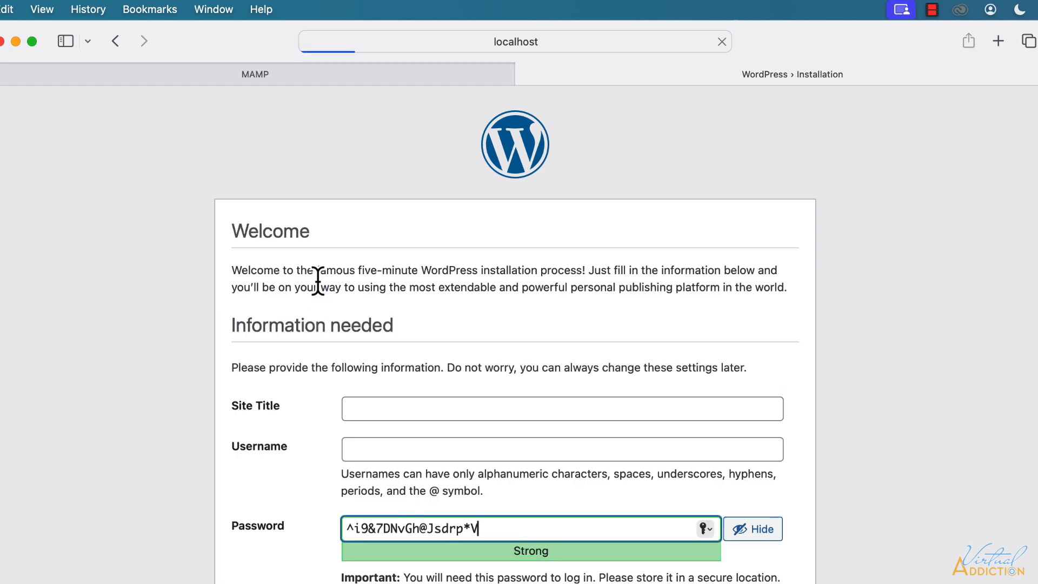
{"action": "scroll", "coordinate": [481, 362], "scroll_direction": "down", "scroll_amount": 5}
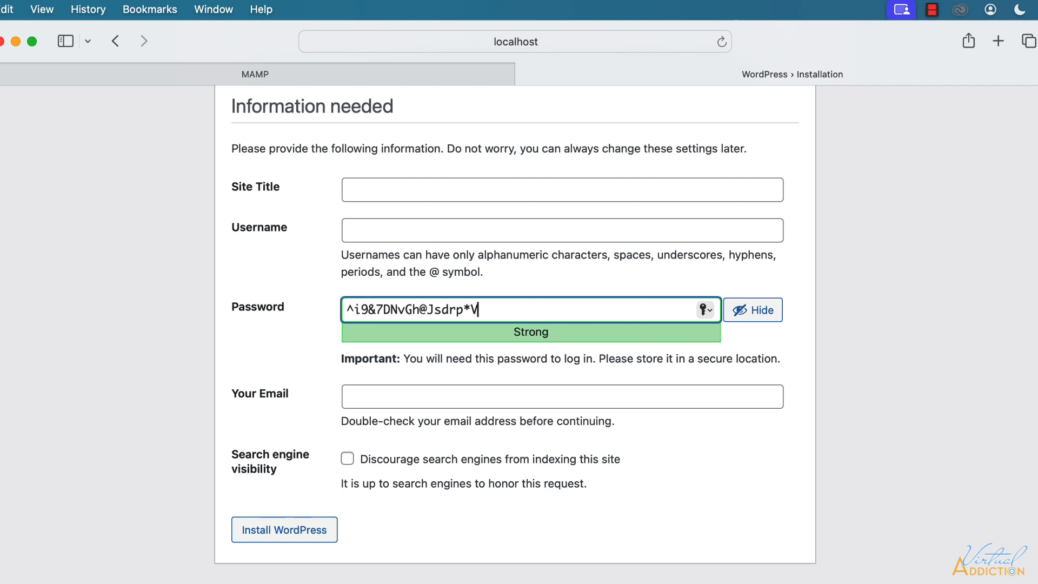
{"action": "left_click", "coordinate": [351, 191]}
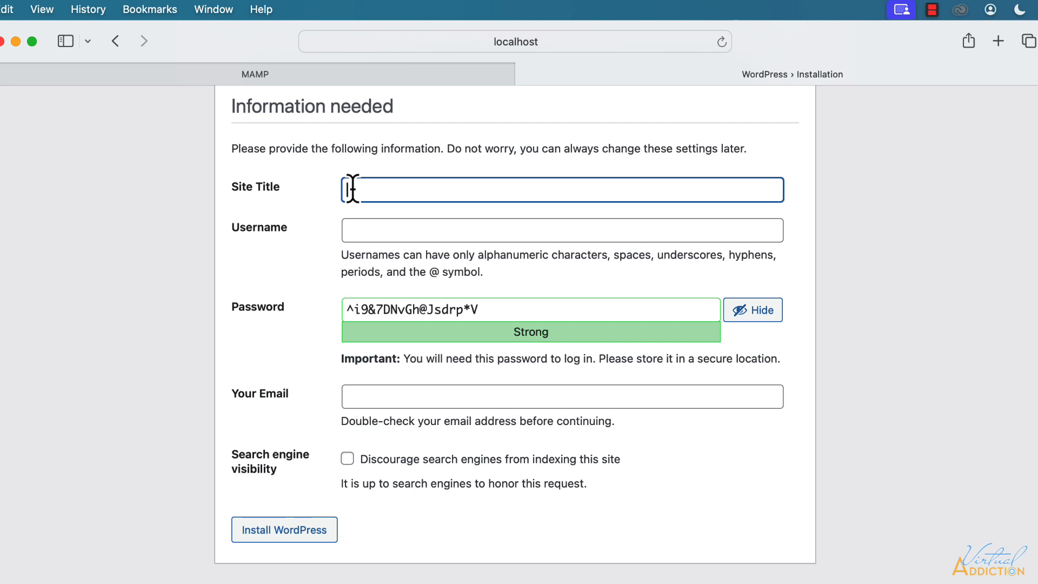
{"action": "type", "text": "example"}
Enter the admin username and replace the generated password with a short one.
{"action": "left_click", "coordinate": [360, 233]}
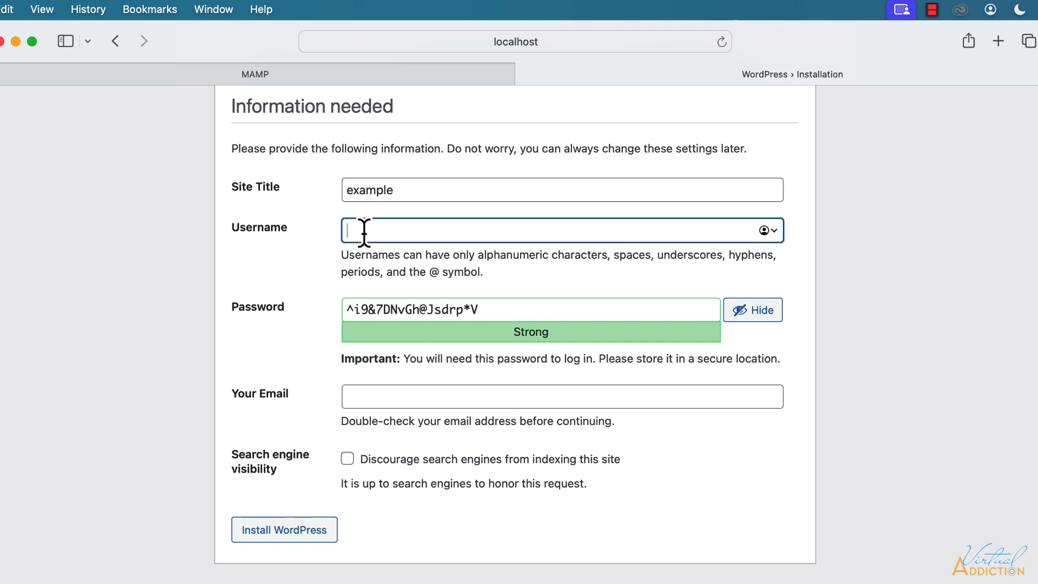
{"action": "type", "text": "emily"}
{"action": "left_click_drag", "start_coordinate": [488, 309], "coordinate": [324, 307]}
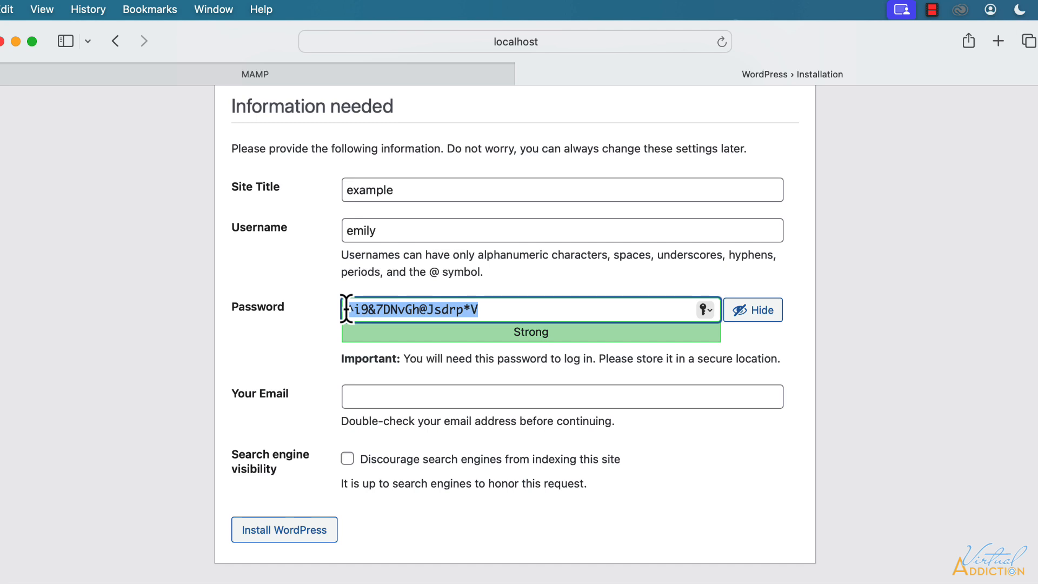
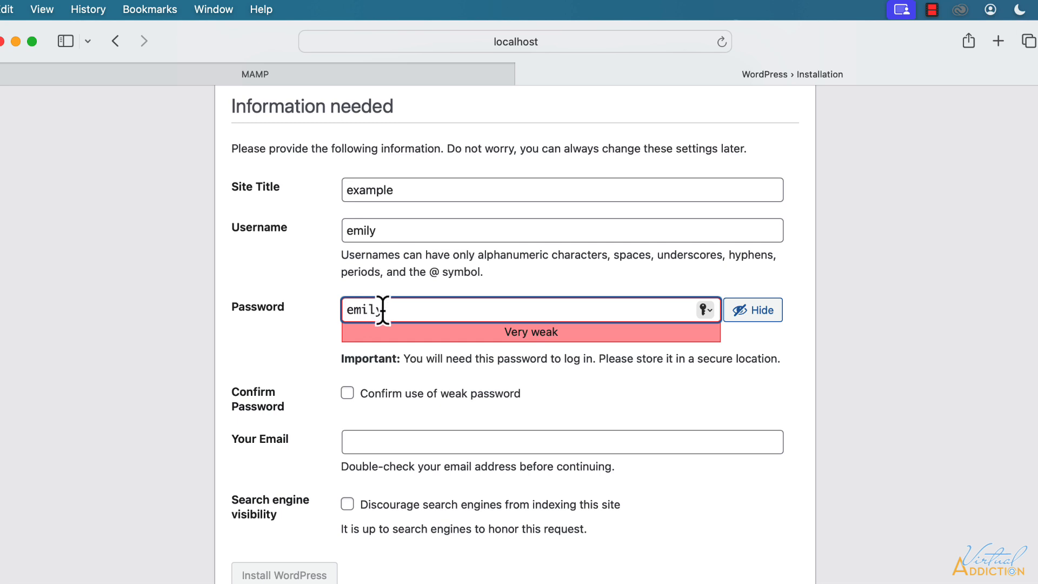
Confirm the weak password, fill in the admin e-mail address, and install WordPress.
{"action": "left_click", "coordinate": [349, 394]}
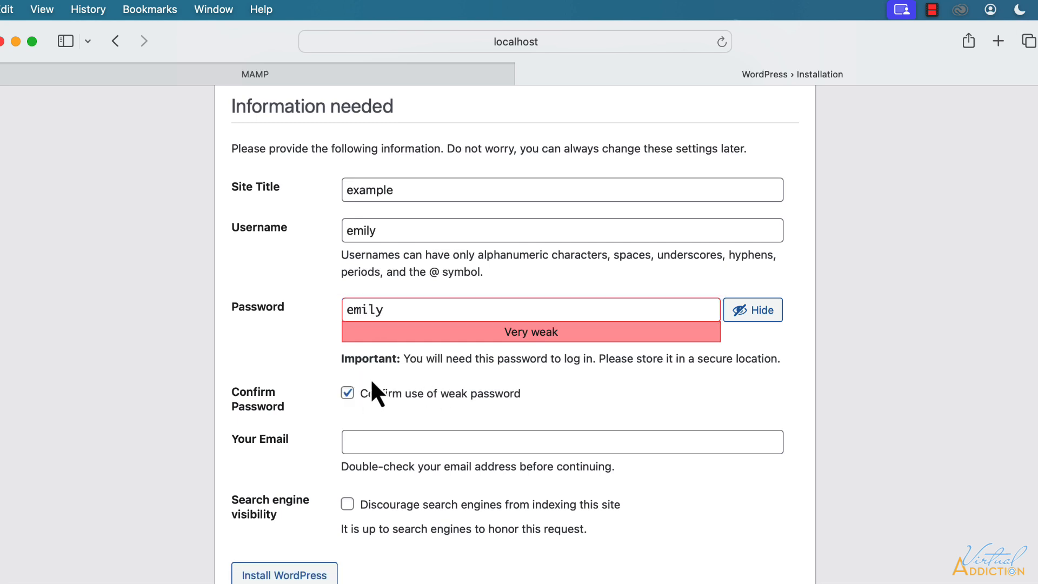
{"action": "left_click", "coordinate": [354, 442]}
{"action": "scroll", "coordinate": [373, 437], "scroll_direction": "down", "scroll_amount": 1}
{"action": "scroll", "coordinate": [372, 437], "scroll_direction": "down", "scroll_amount": 2}
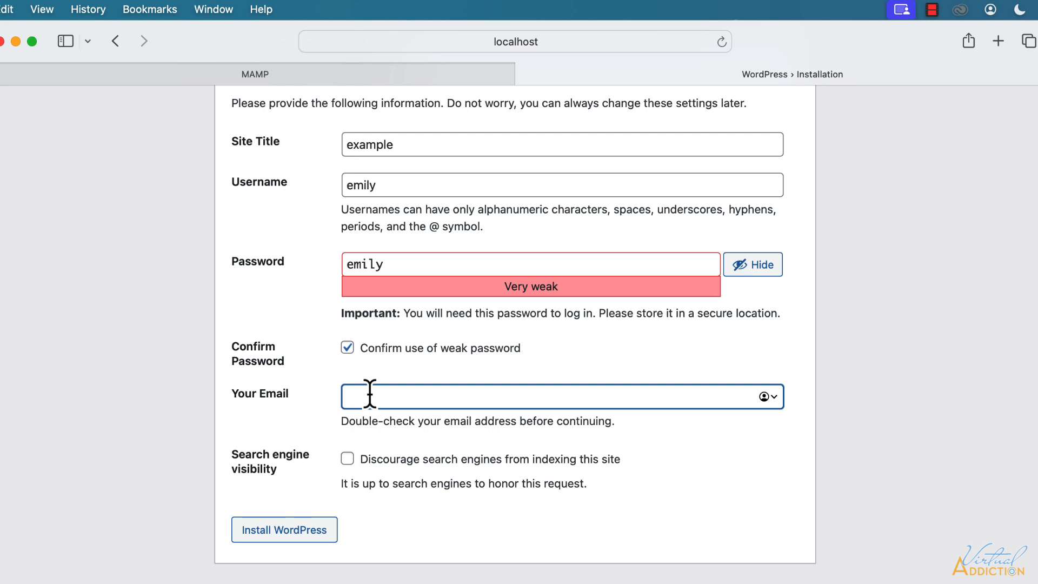
{"action": "type", "text": "name@domain.com"}
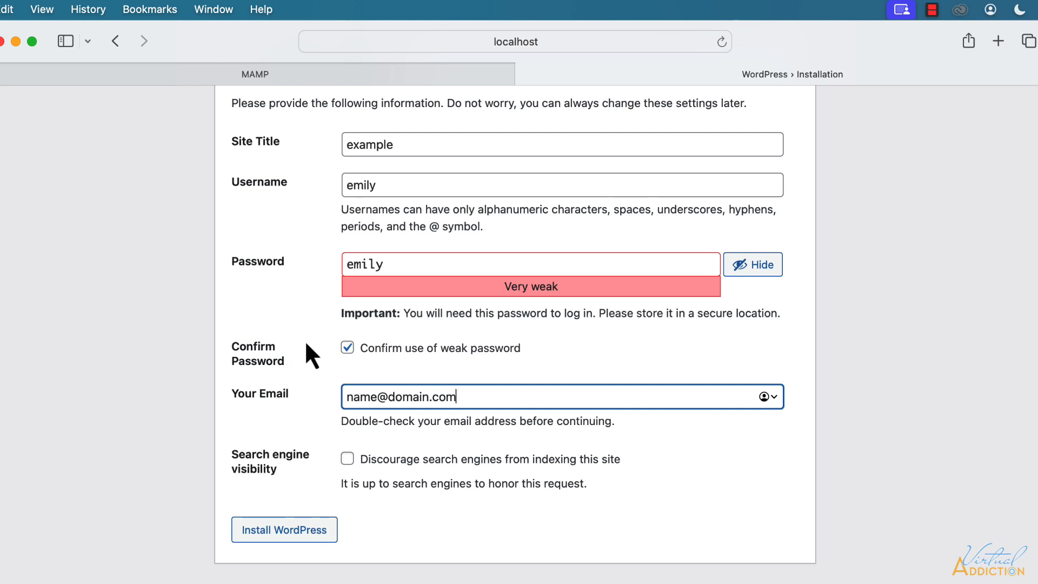
{"action": "left_click", "coordinate": [300, 531]}
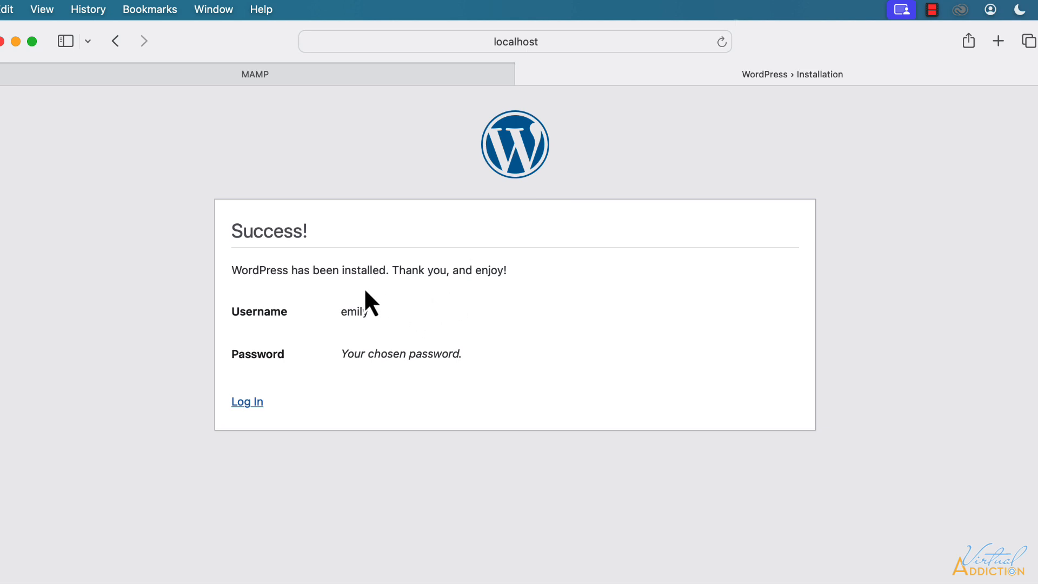
Log in to the example site with the admin username and password, reaching the WordPress 6.7.1 Dashboard.
{"action": "left_click", "coordinate": [248, 402]}
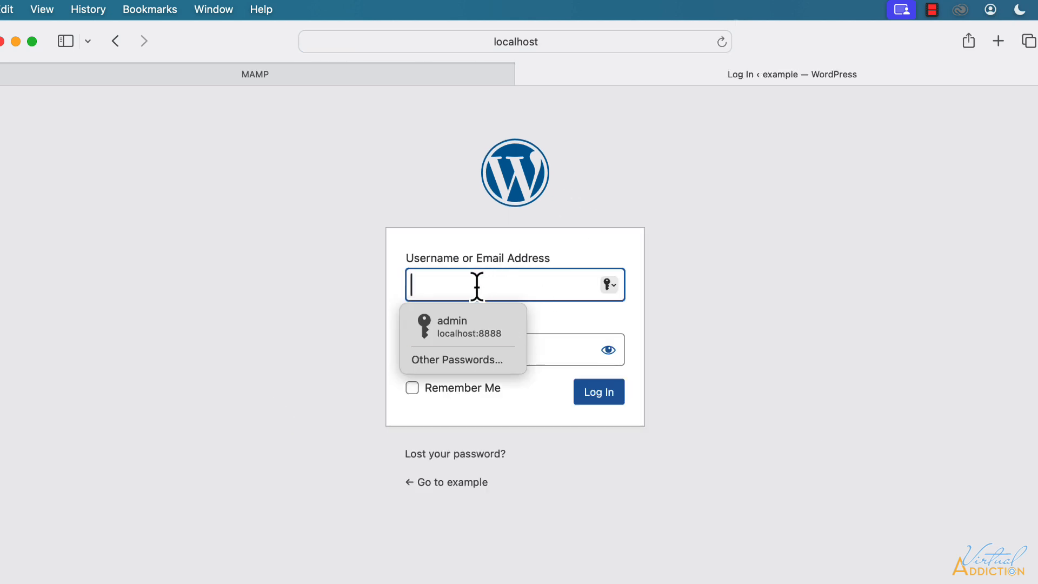
{"action": "type", "text": "emily"}
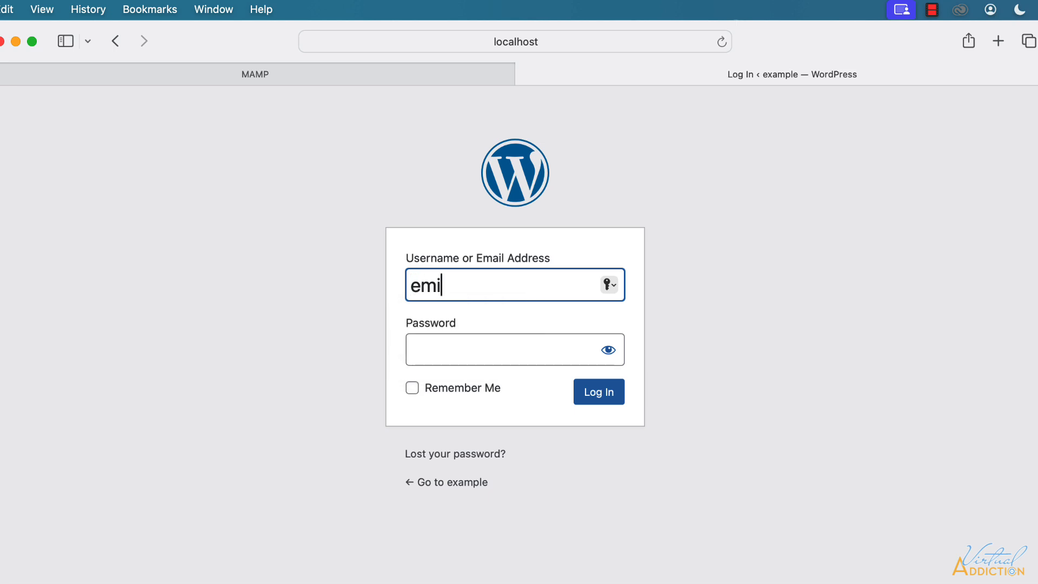
{"action": "left_click", "coordinate": [440, 349]}
{"action": "type", "text": "•••••"}
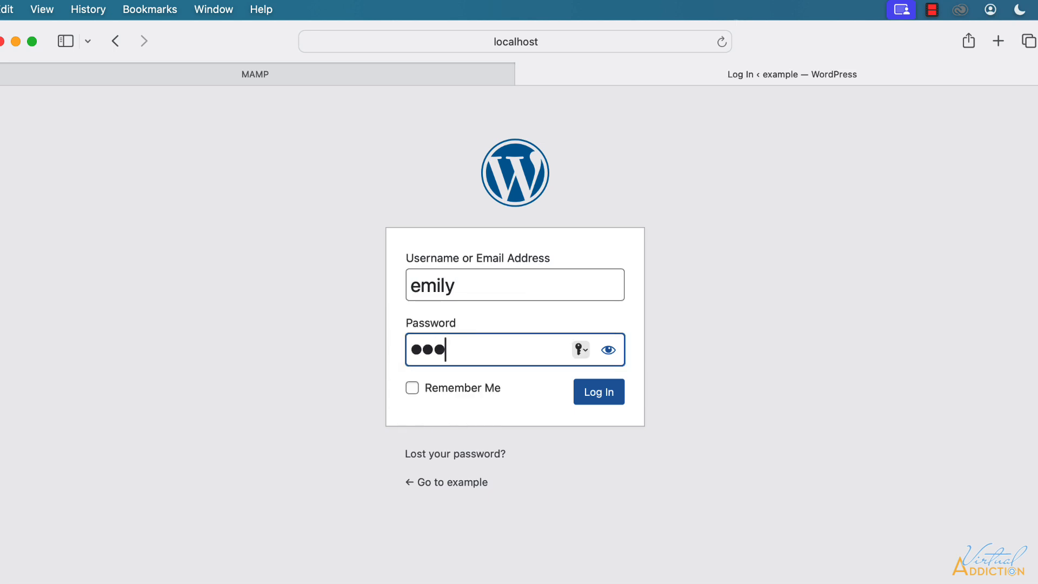
{"action": "left_click", "coordinate": [603, 399]}
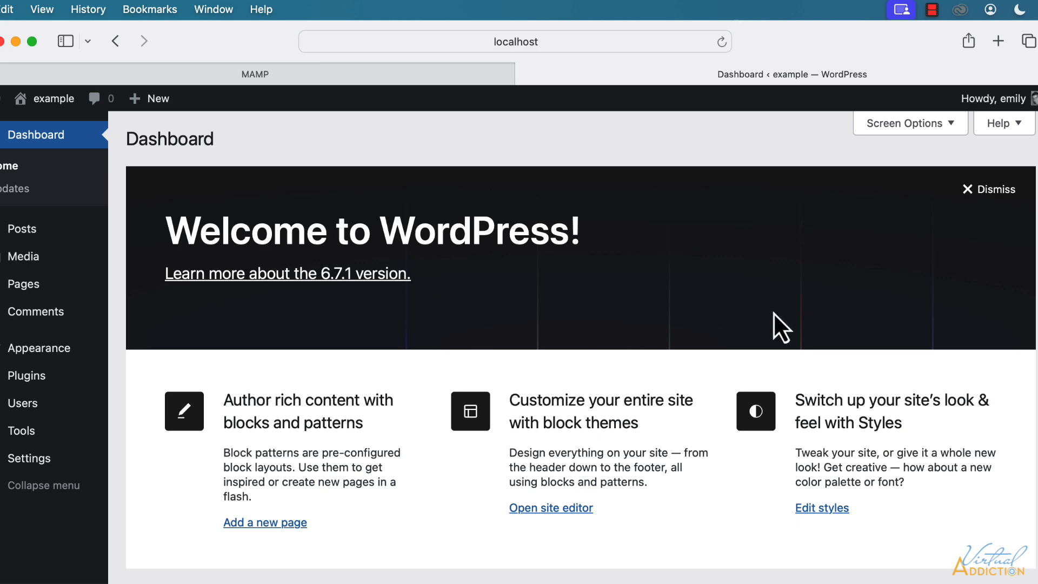
{"action": "scroll", "coordinate": [773, 313], "scroll_direction": "down", "scroll_amount": 4}
{"action": "scroll", "coordinate": [773, 312], "scroll_direction": "up", "scroll_amount": 4}
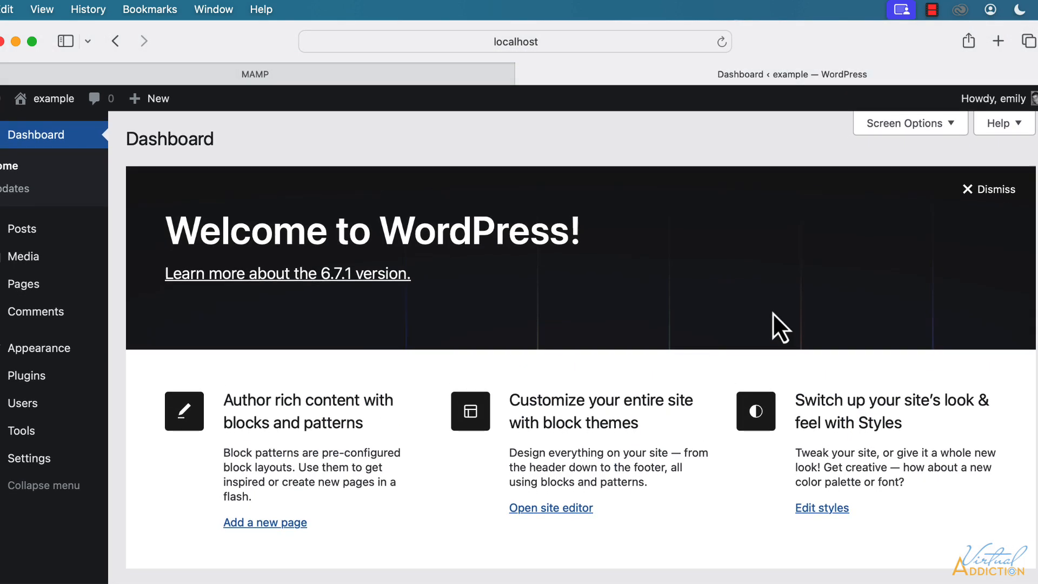